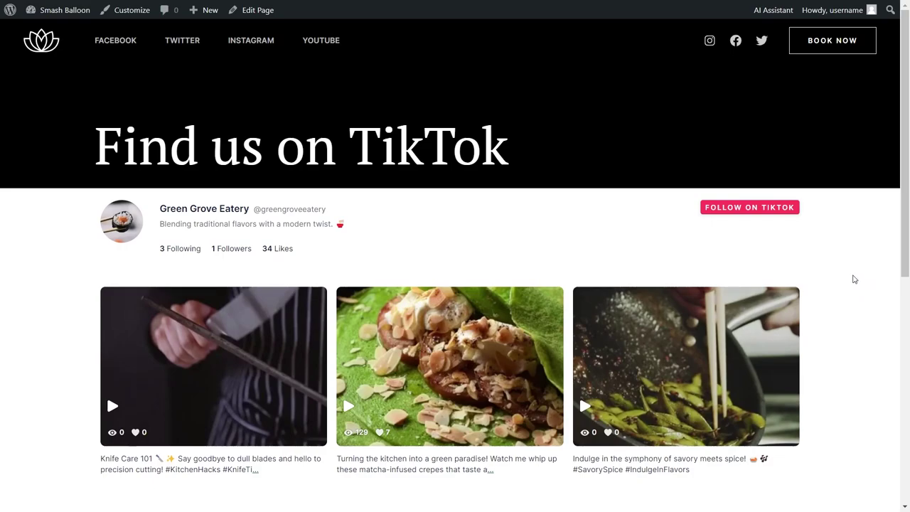
pyautogui.scroll(-1, 829, 260)
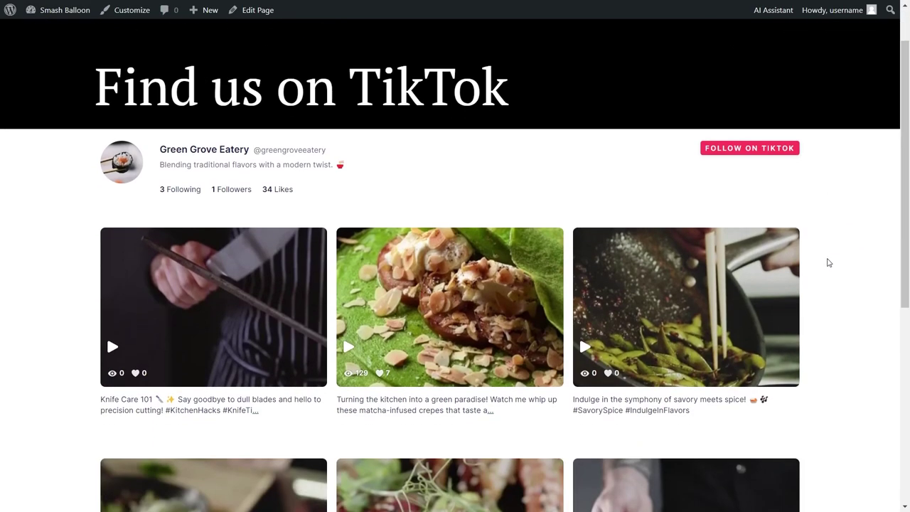
pyautogui.scroll(-1, 852, 276)
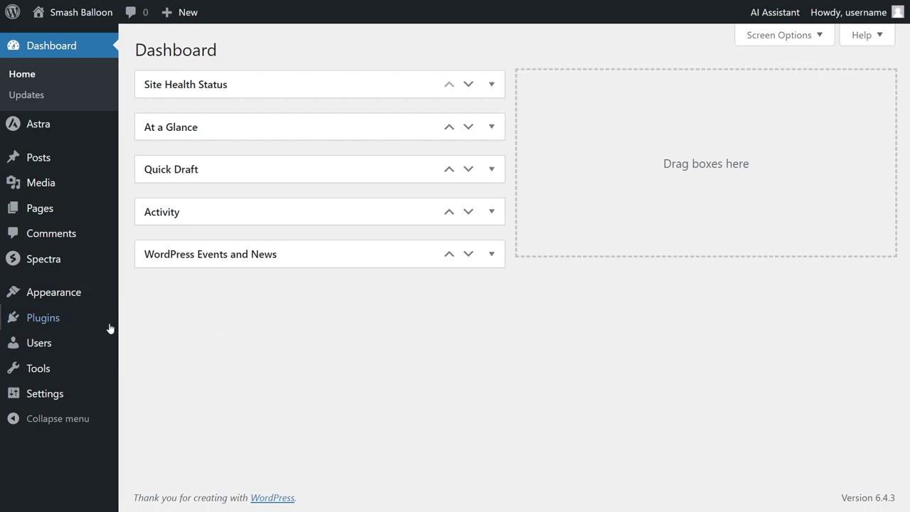
# - Install a new plugin from the uploaded file tiktok-feeds-pro.zip and activate it
pyautogui.moveTo(85, 325)
pyautogui.click(155, 341)
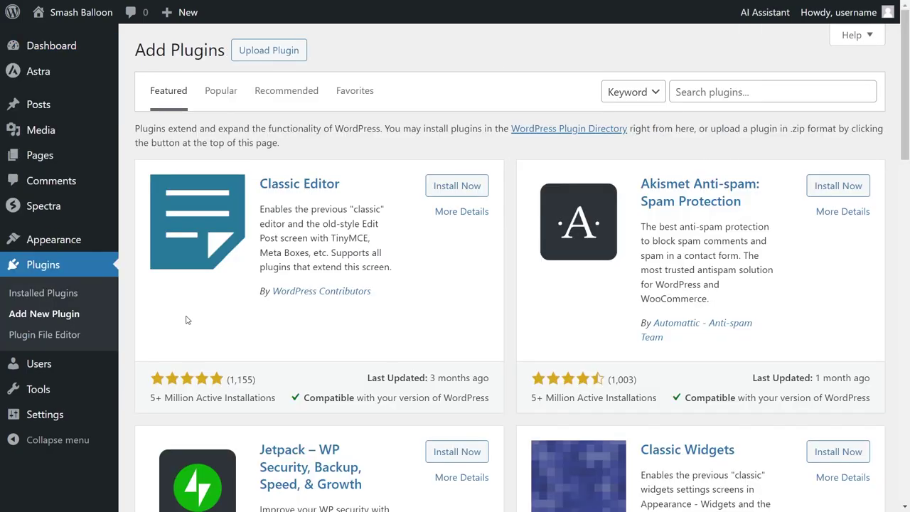
pyautogui.click(270, 63)
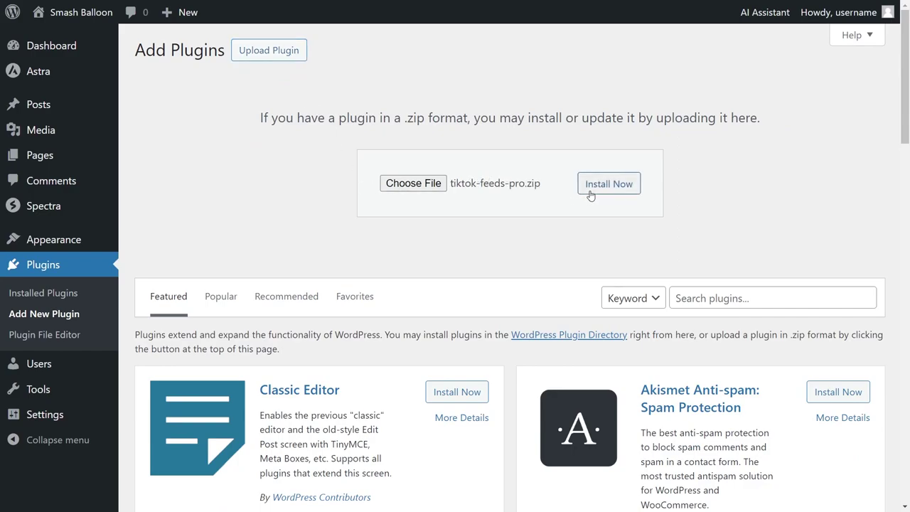
pyautogui.click(590, 191)
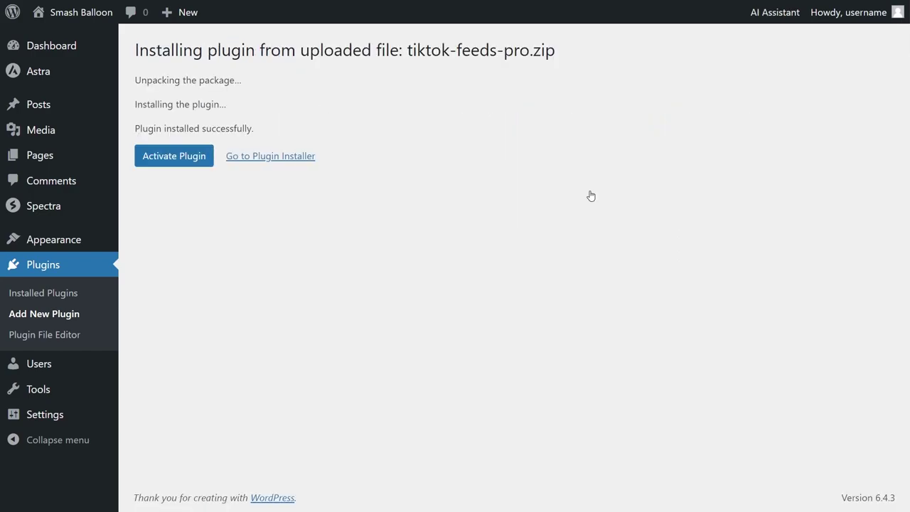
pyautogui.click(183, 160)
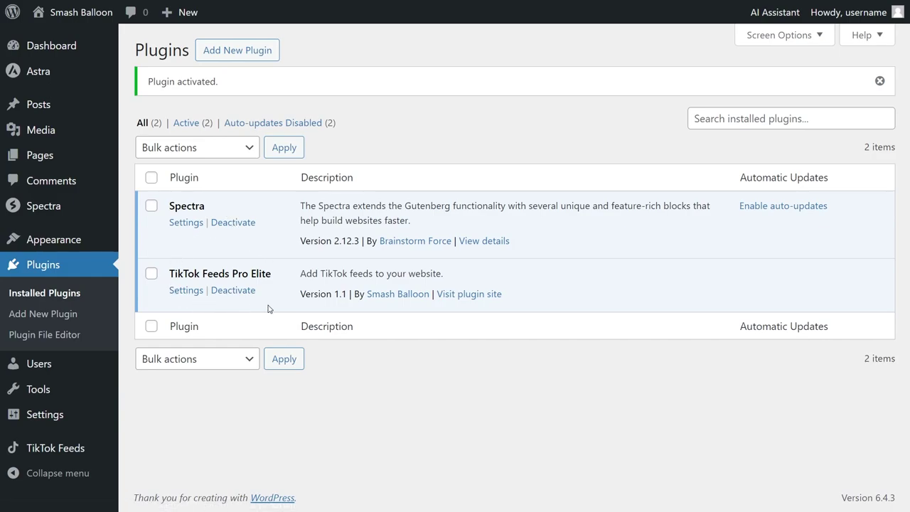
# - Activate TikTok Feeds Pro by pasting the license key into its getting-started page
pyautogui.click(62, 450)
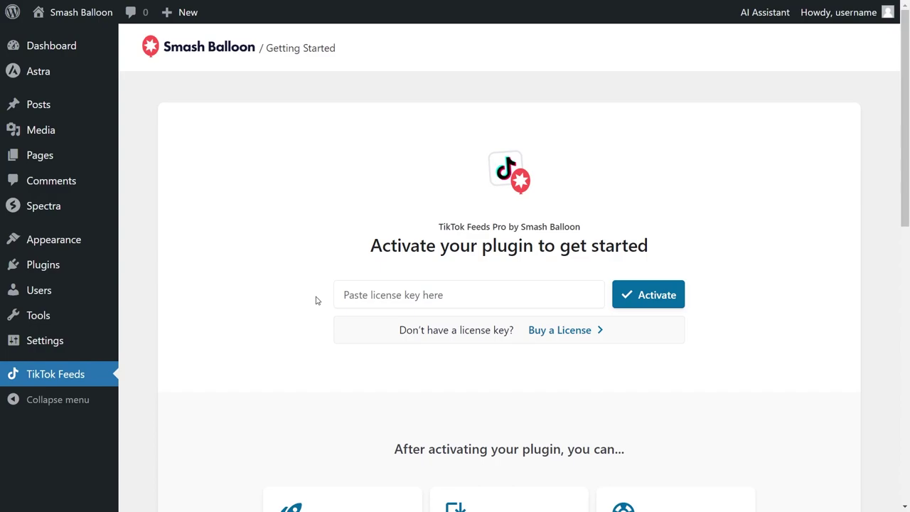
pyautogui.click(370, 296)
pyautogui.hotkey('ctrl', 'v')
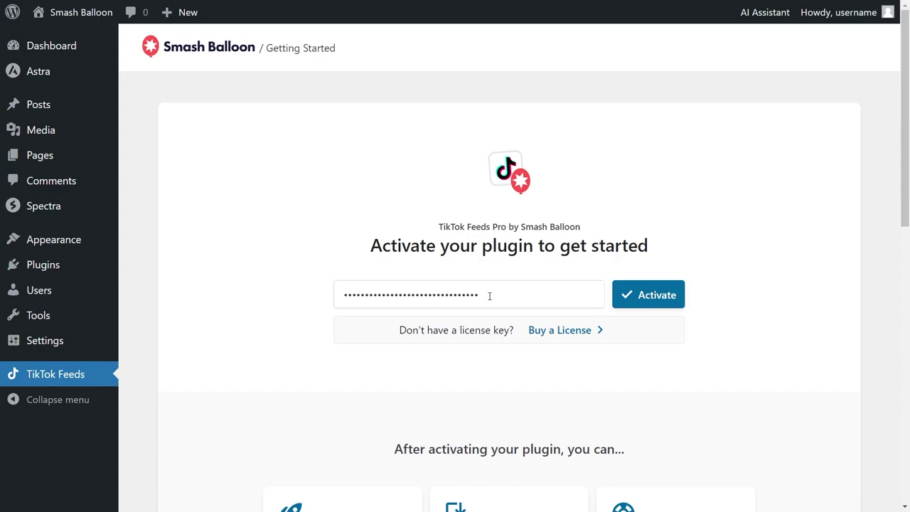
pyautogui.click(628, 297)
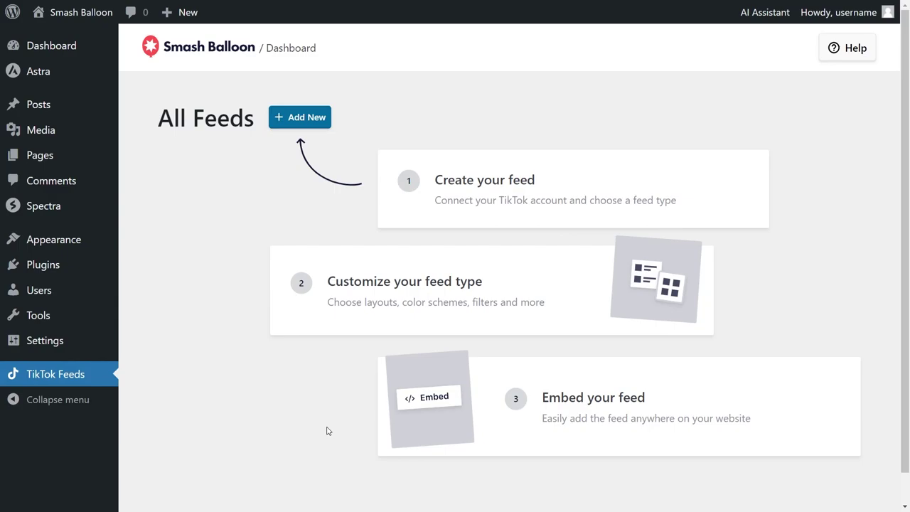
# - Start a new TikTok feed and connect the TikTok account as a source, authorizing access and confirming the domain
pyautogui.click(302, 121)
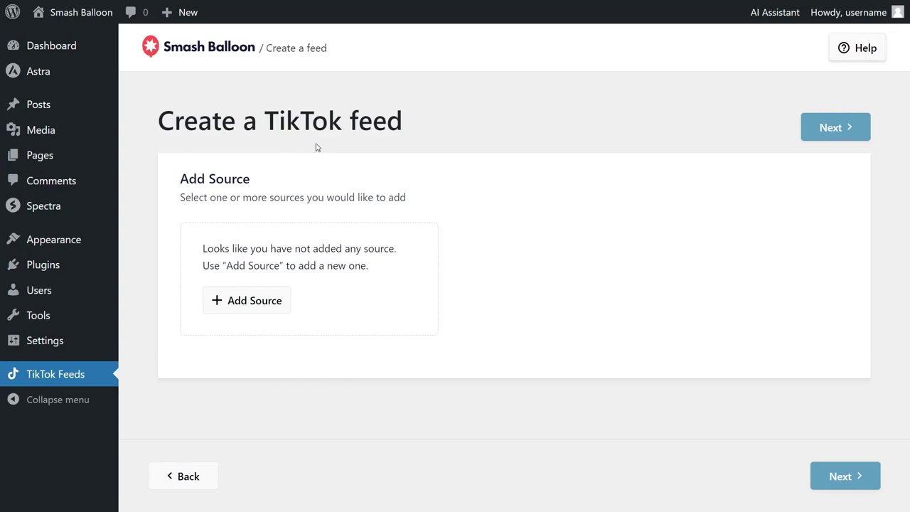
pyautogui.click(267, 301)
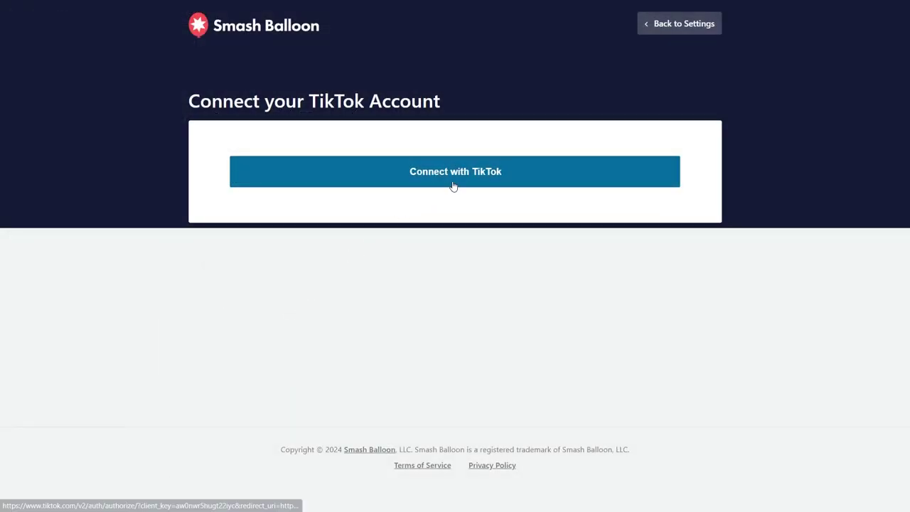
pyautogui.click(453, 185)
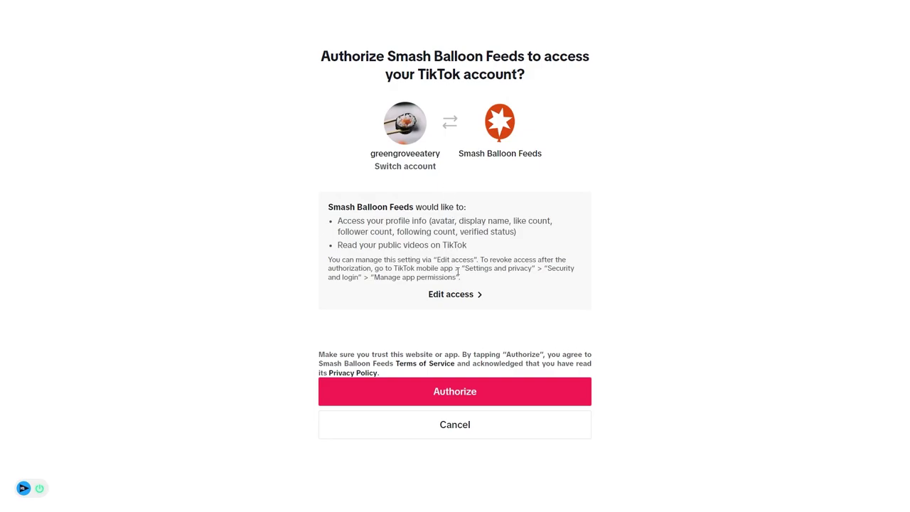
pyautogui.click(465, 393)
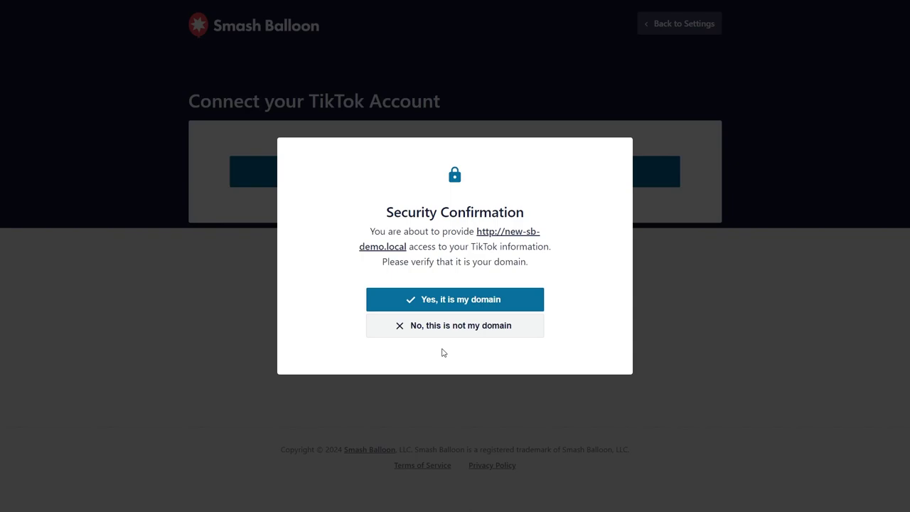
pyautogui.click(444, 300)
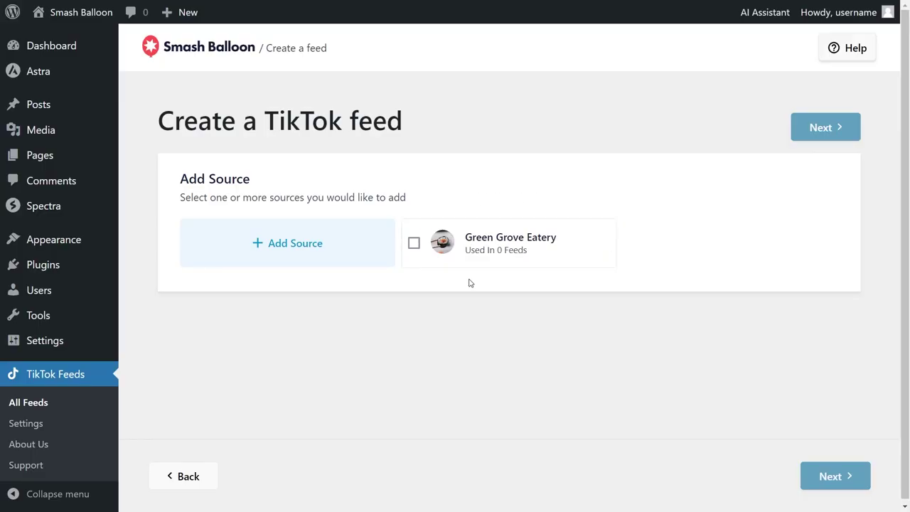
# - Use Green Grove Eatery as the feed source and create the feed with the Default template
pyautogui.click(469, 245)
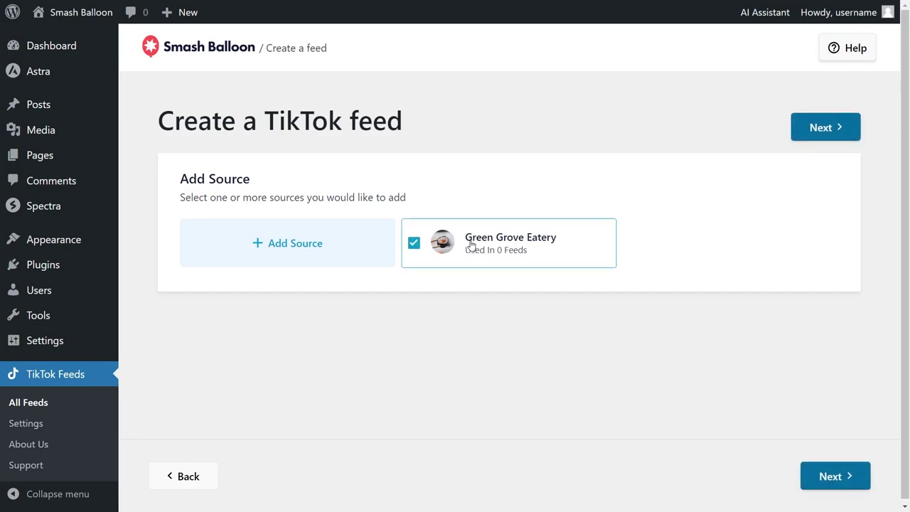
pyautogui.click(809, 136)
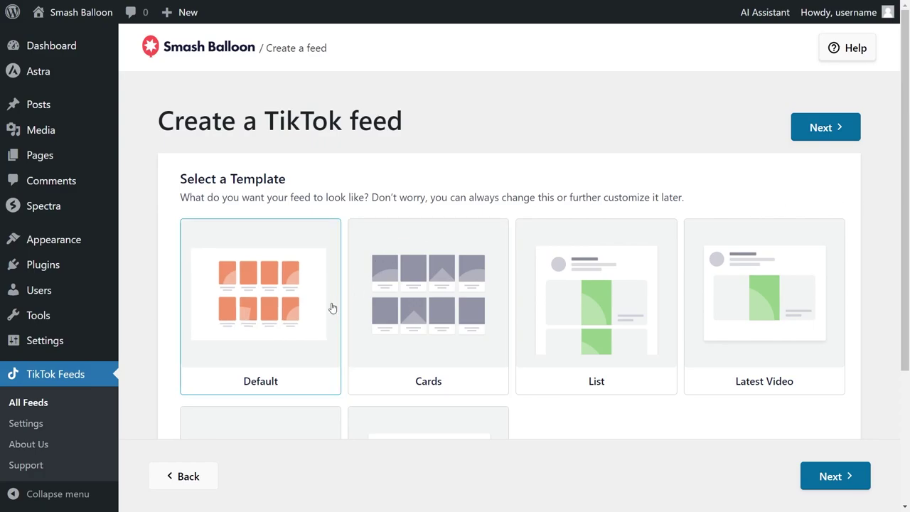
pyautogui.scroll(-1, 421, 322)
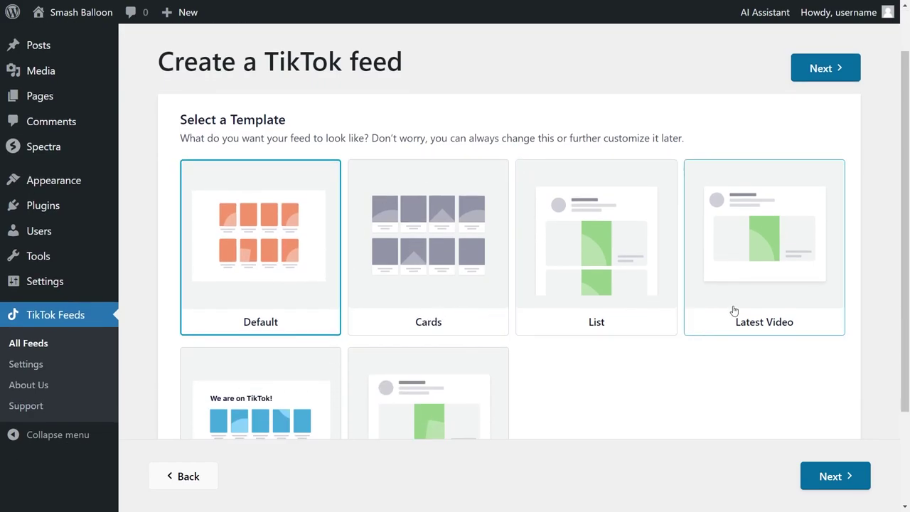
pyautogui.scroll(-2, 733, 312)
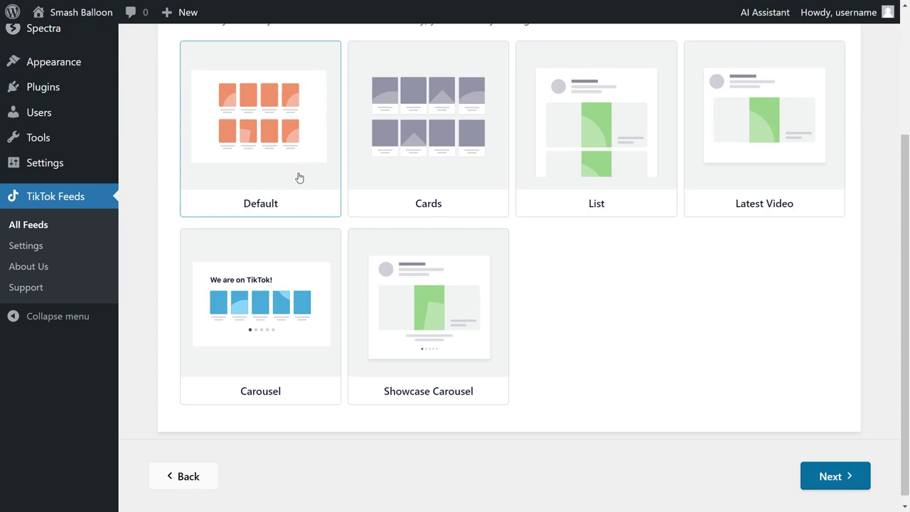
pyautogui.click(829, 476)
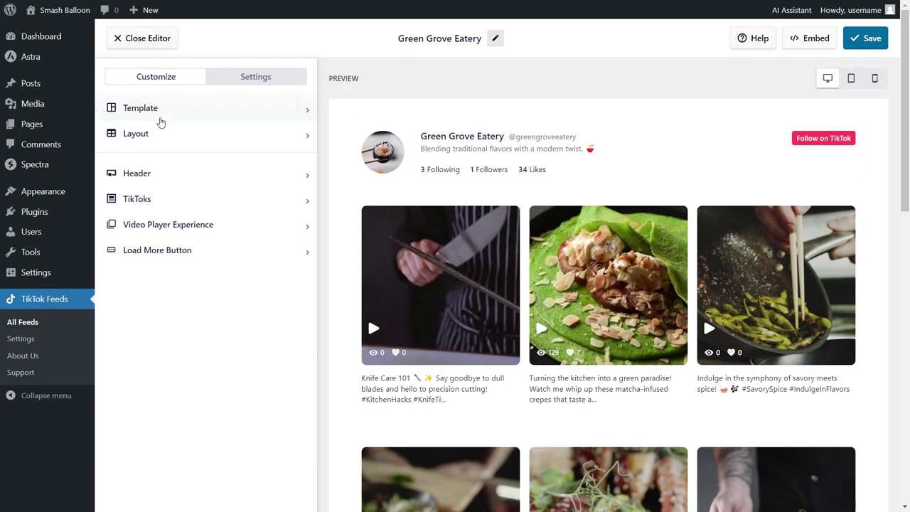
# - Open the feed's layout settings and look over the Grid layout in the preview
pyautogui.click(155, 133)
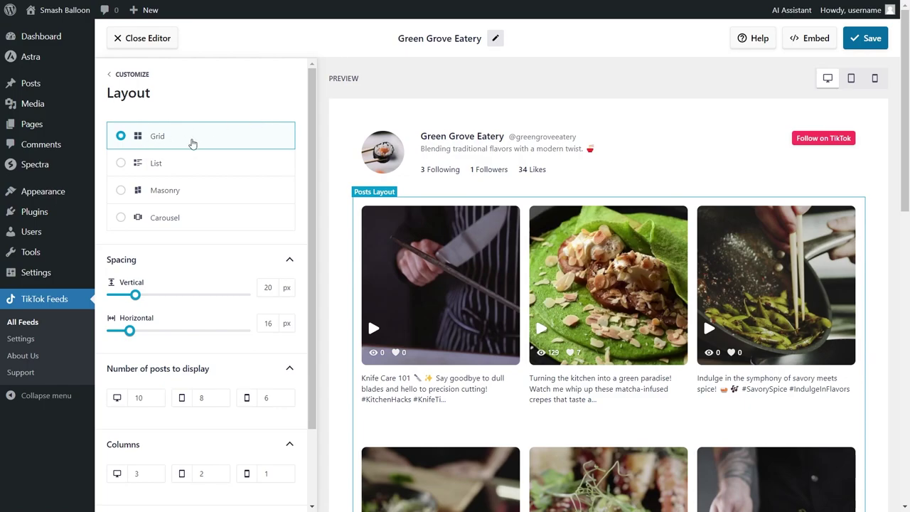
pyautogui.scroll(-3, 381, 240)
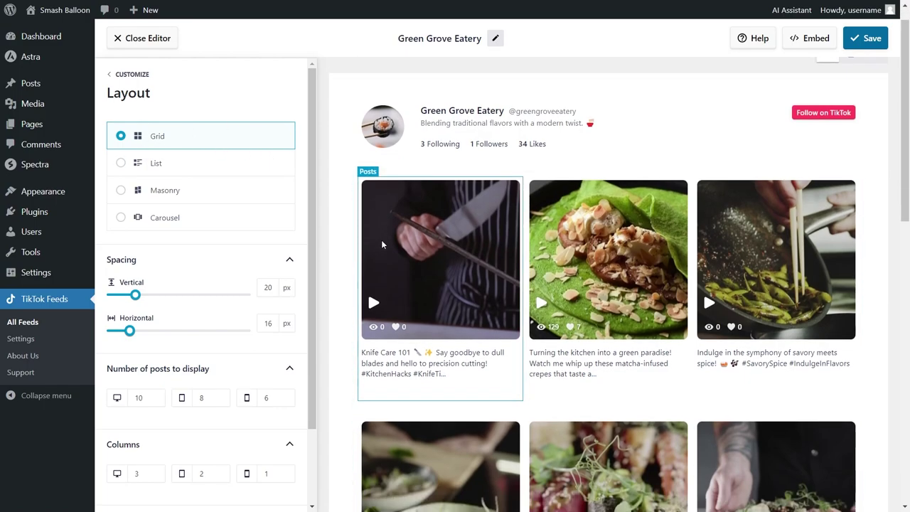
# - Try the List, Masonry and Carousel layouts in the preview, and return the feed to the Grid layout
pyautogui.click(244, 173)
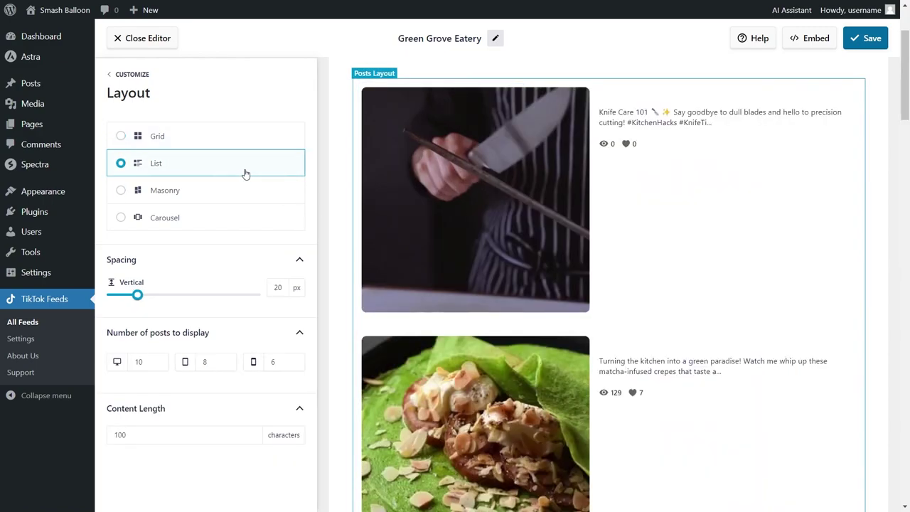
pyautogui.scroll(-5, 348, 174)
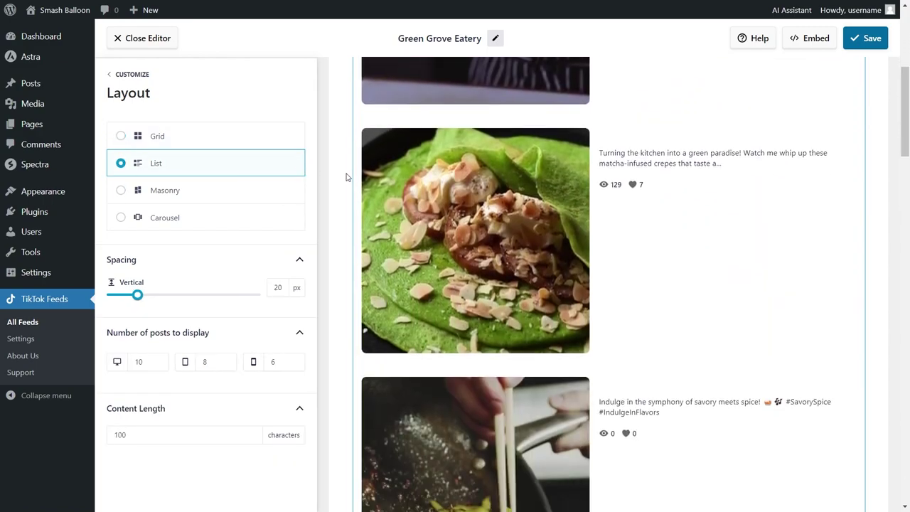
pyautogui.click(276, 192)
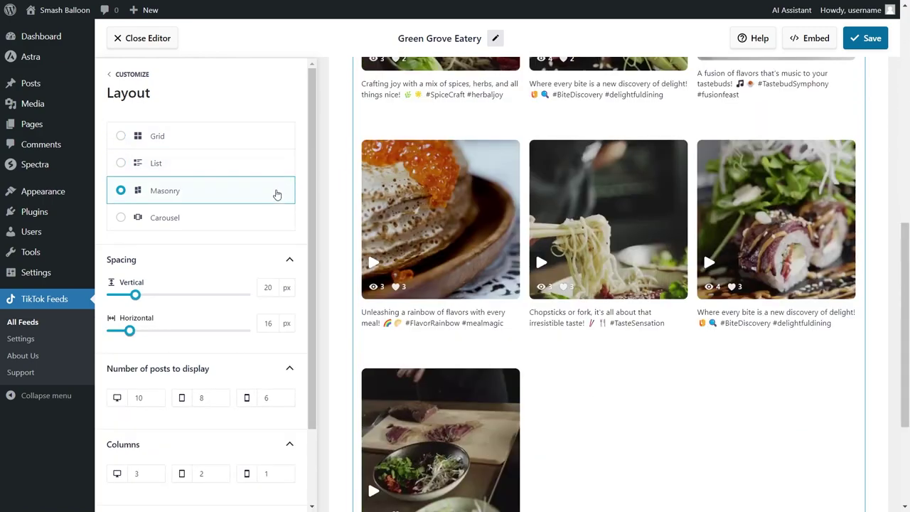
pyautogui.scroll(3, 352, 197)
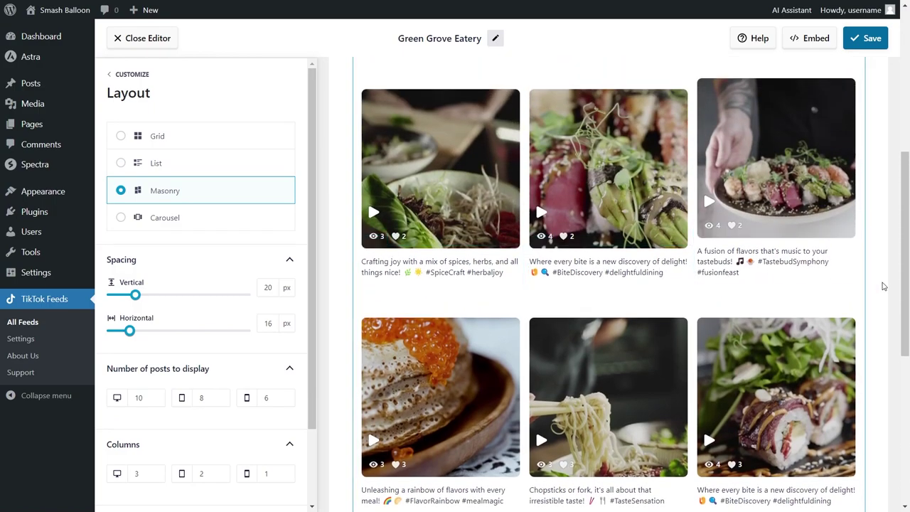
pyautogui.click(261, 220)
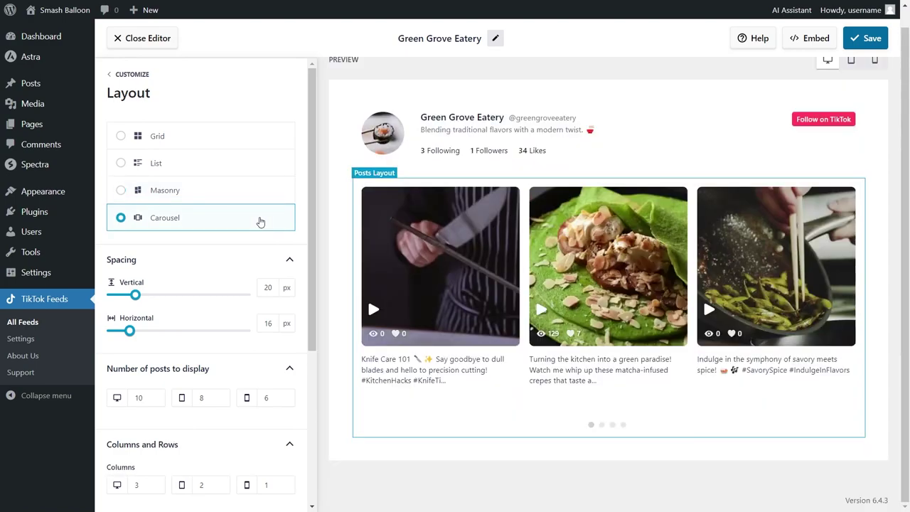
pyautogui.click(602, 425)
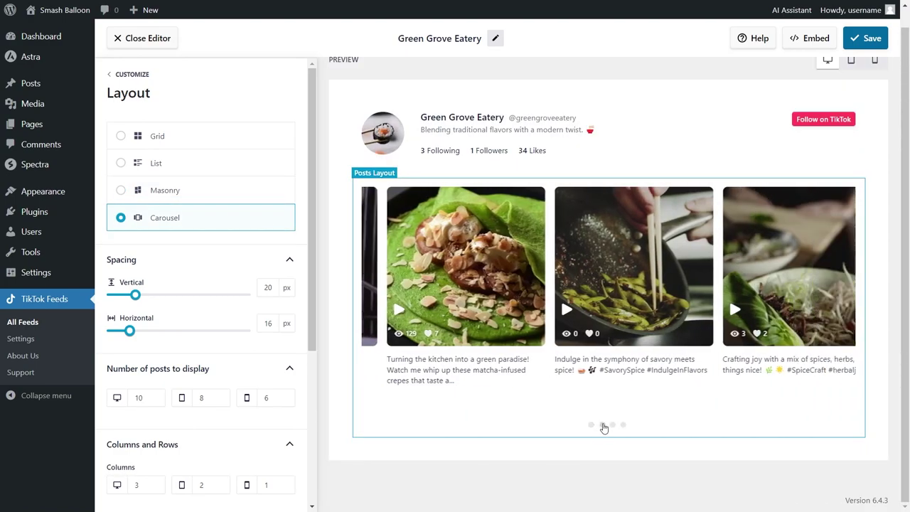
pyautogui.click(614, 427)
pyautogui.click(592, 426)
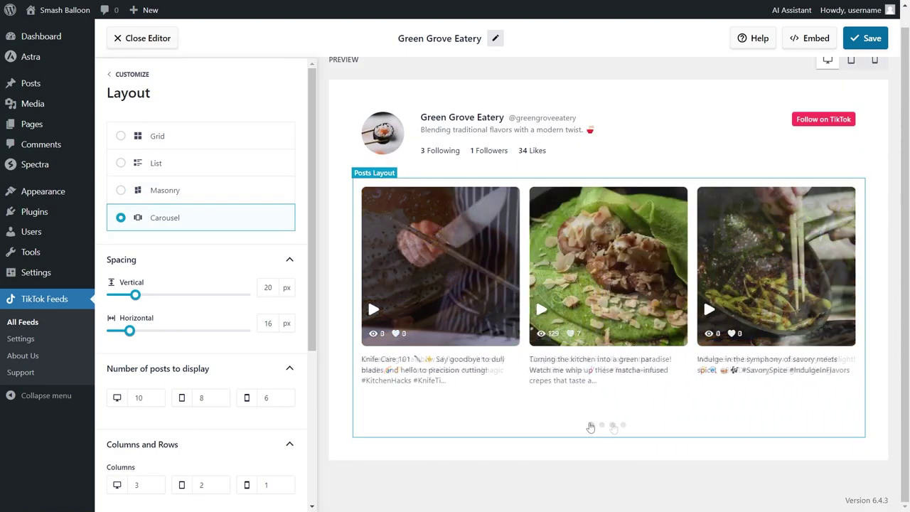
pyautogui.click(175, 142)
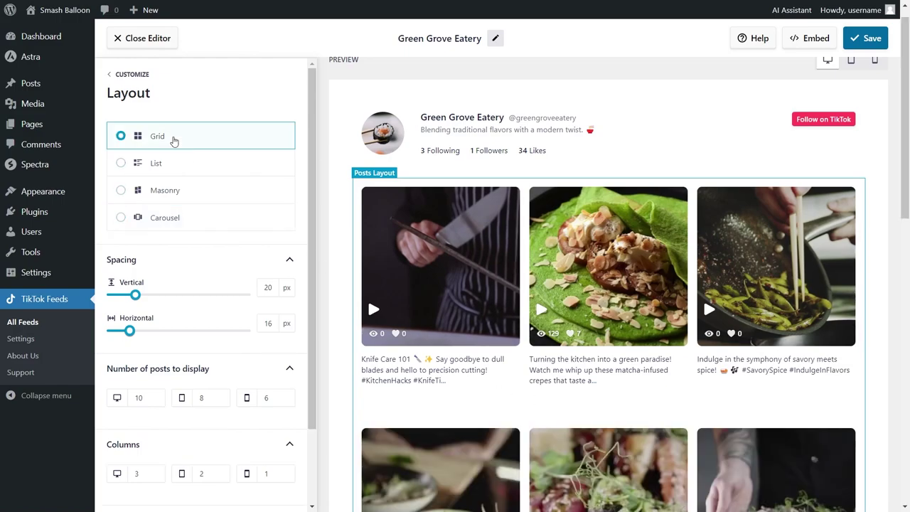
# - Set the number of posts to display on desktop to 5, and raise it to 6
pyautogui.scroll(-3, 210, 330)
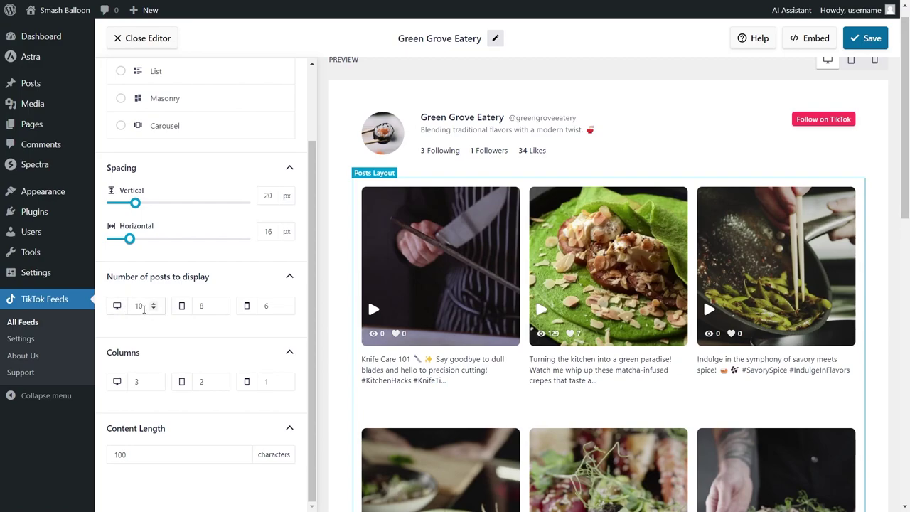
pyautogui.click(143, 308)
pyautogui.doubleClick(139, 307)
pyautogui.write('5')
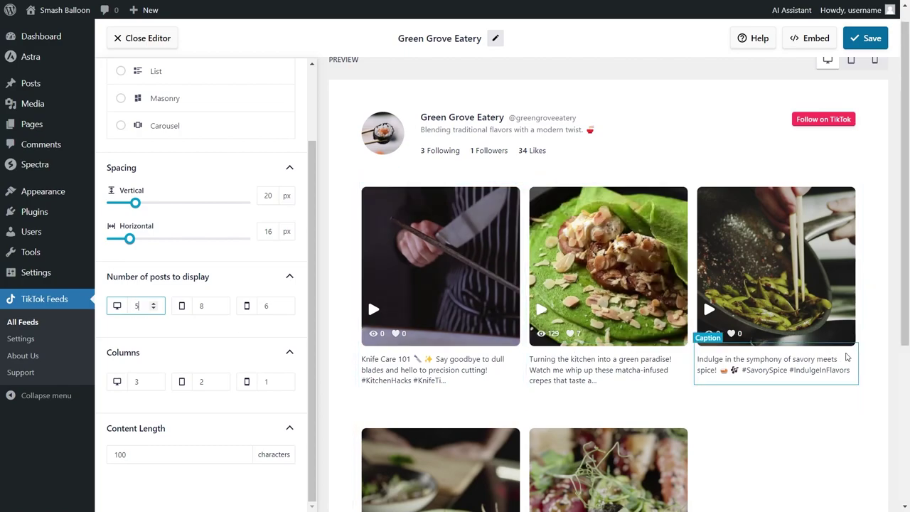
pyautogui.scroll(-1, 874, 353)
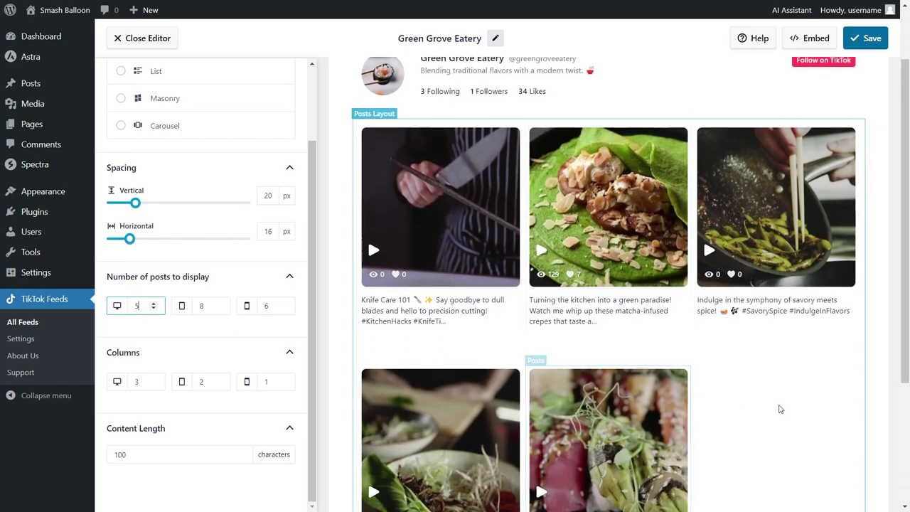
pyautogui.click(153, 303)
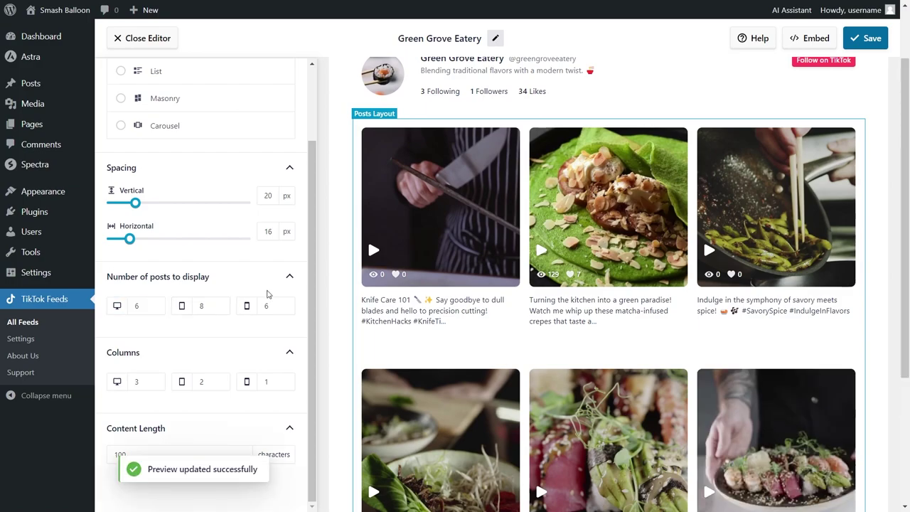
# - Set the number of desktop columns in the feed to 5
pyautogui.scroll(-1, 889, 388)
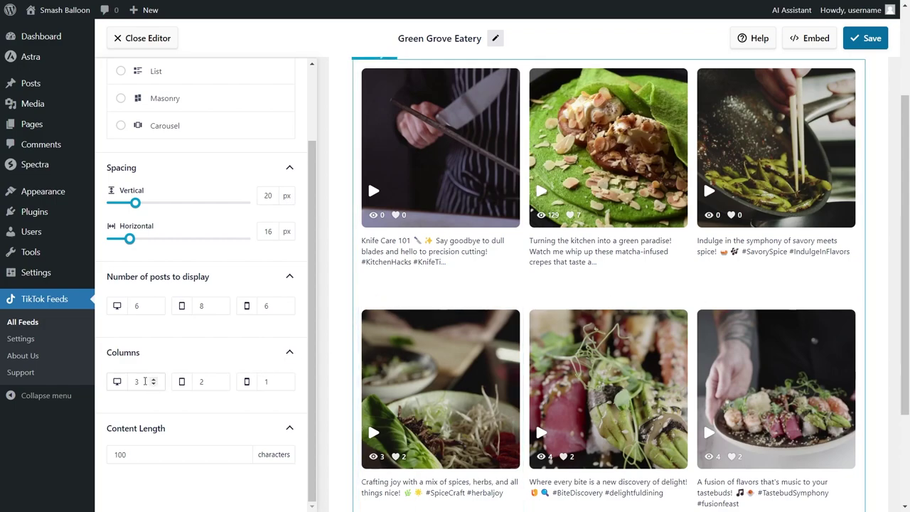
pyautogui.doubleClick(146, 381)
pyautogui.write('5')
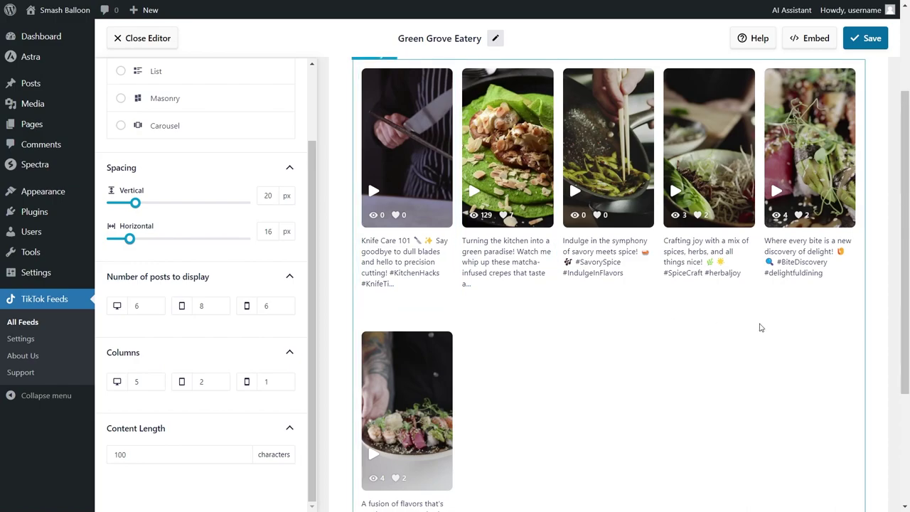
# - Set the number of desktop columns in the feed to 3 and save the feed
pyautogui.click(152, 385)
pyautogui.click(152, 385)
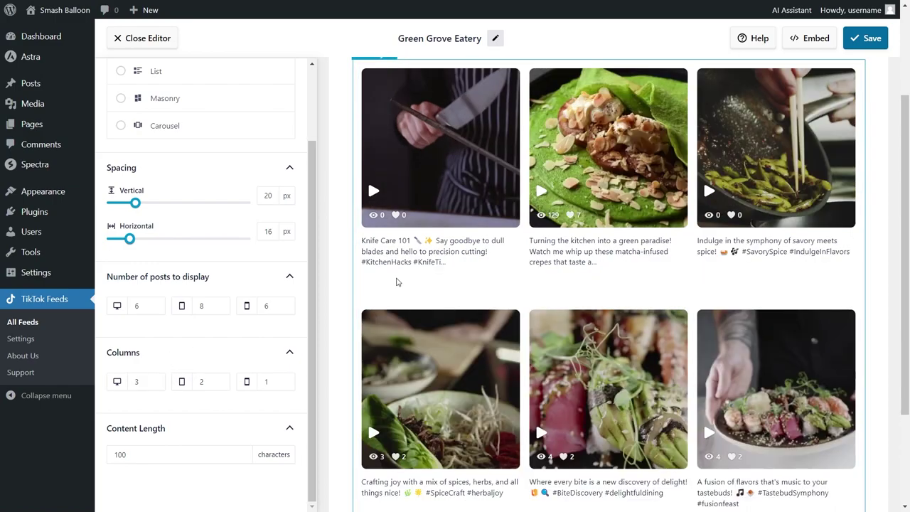
pyautogui.click(870, 39)
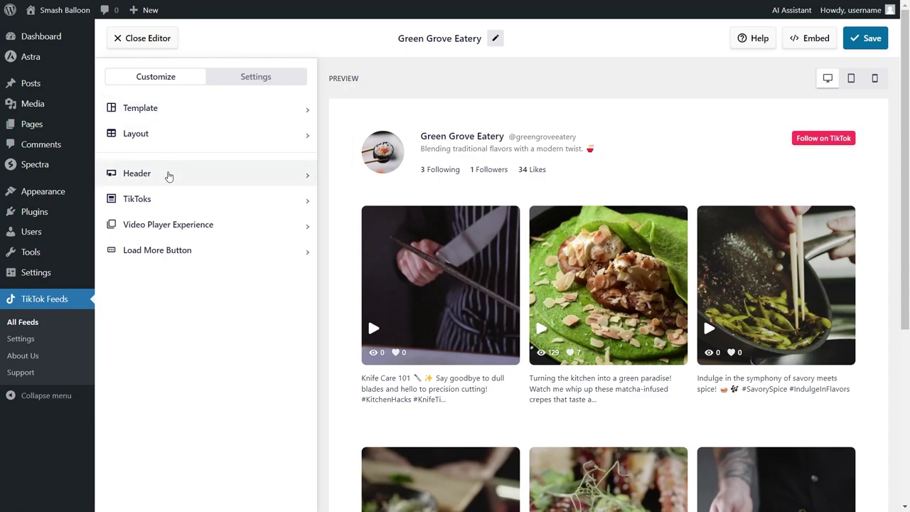
# - Hide the profile picture, name and username in the feed's header, and show all three again
pyautogui.click(167, 175)
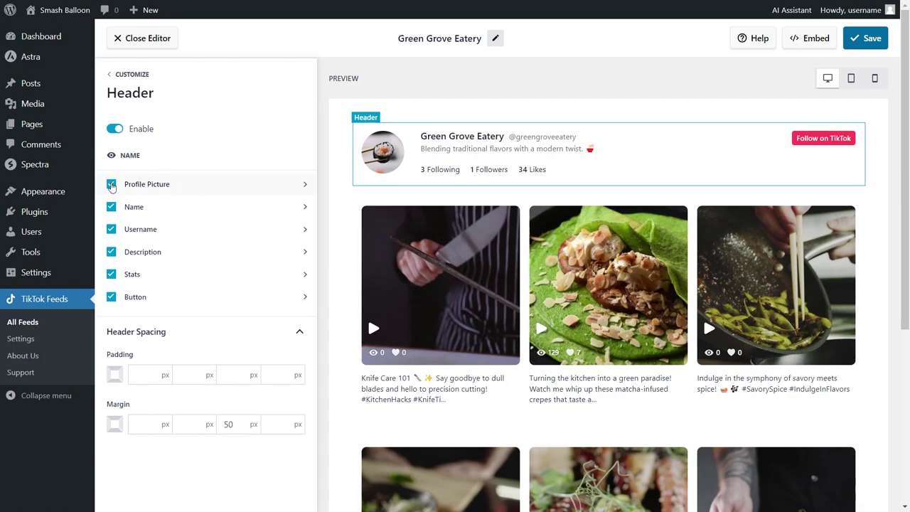
pyautogui.click(111, 185)
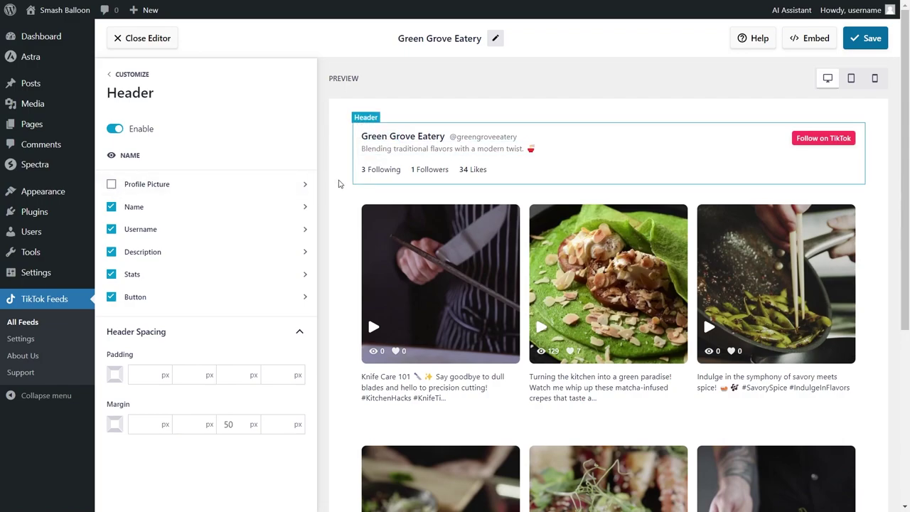
pyautogui.click(112, 207)
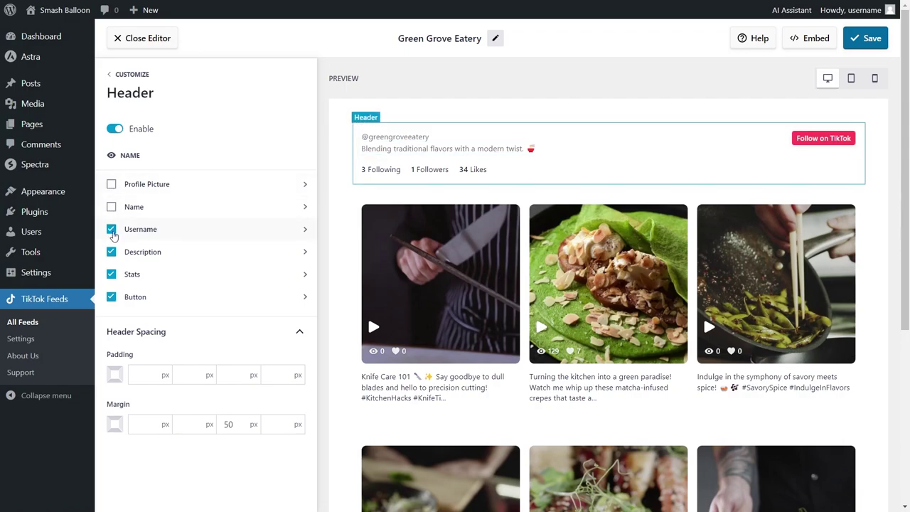
pyautogui.click(112, 230)
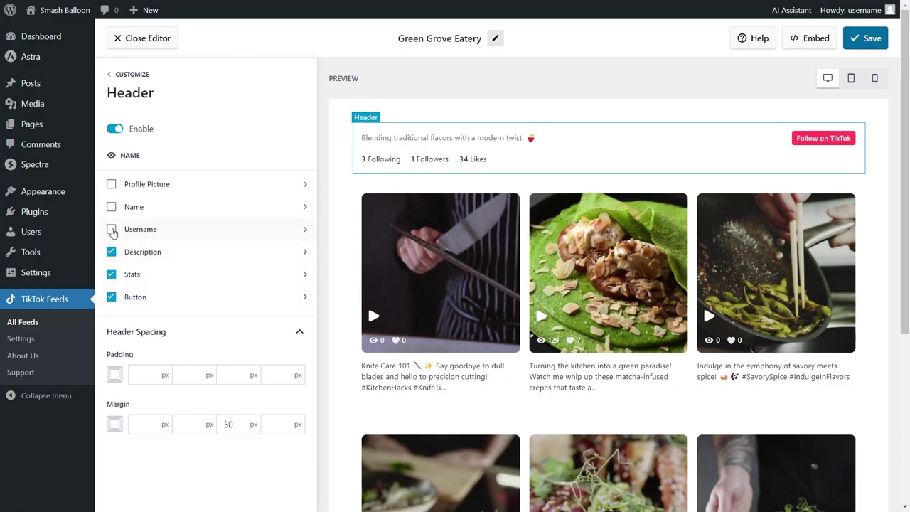
pyautogui.click(111, 229)
pyautogui.click(112, 207)
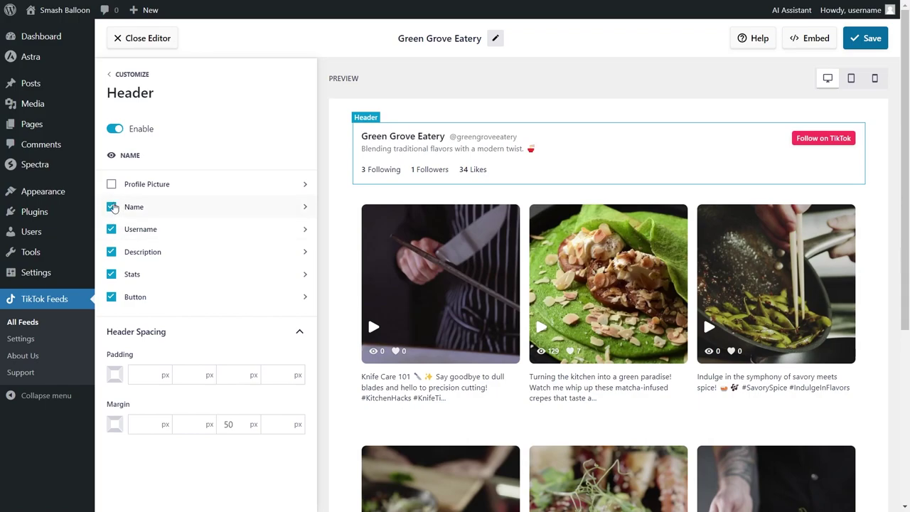
pyautogui.click(111, 184)
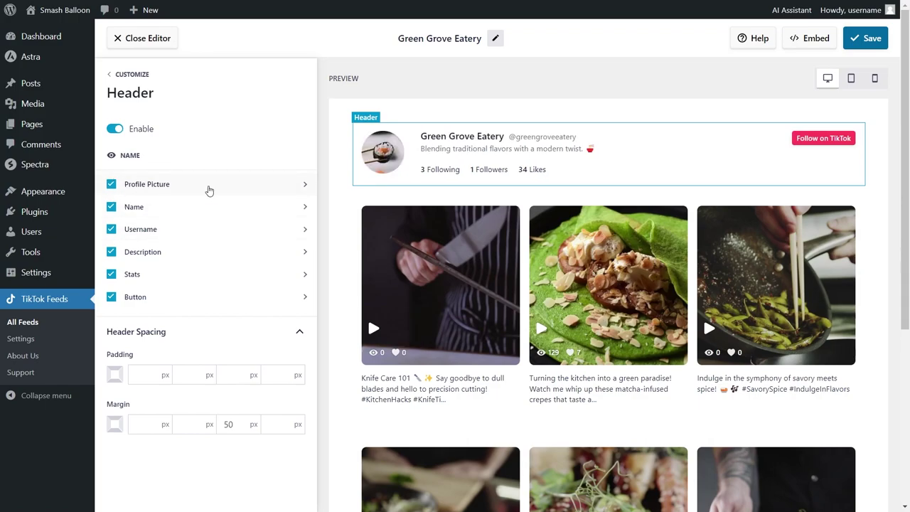
# - Disable the feed's whole header, enable it again, and save the feed
pyautogui.click(115, 130)
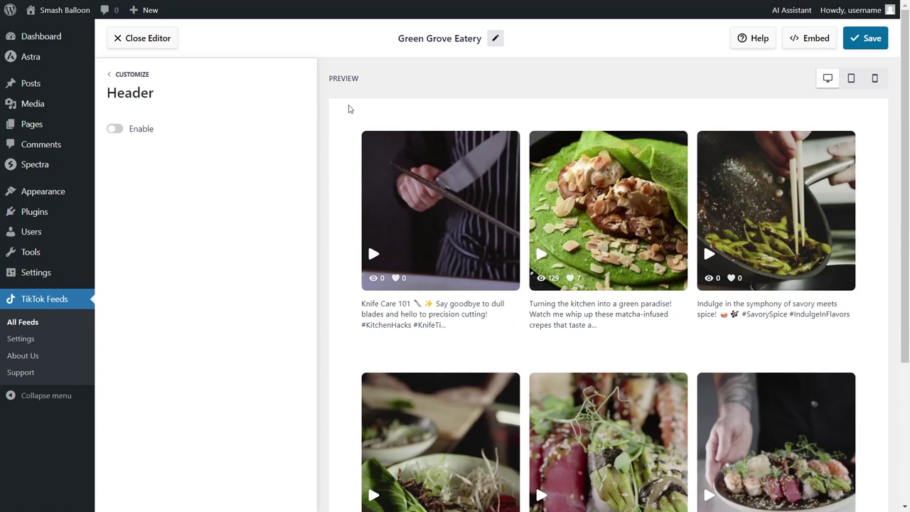
pyautogui.click(113, 129)
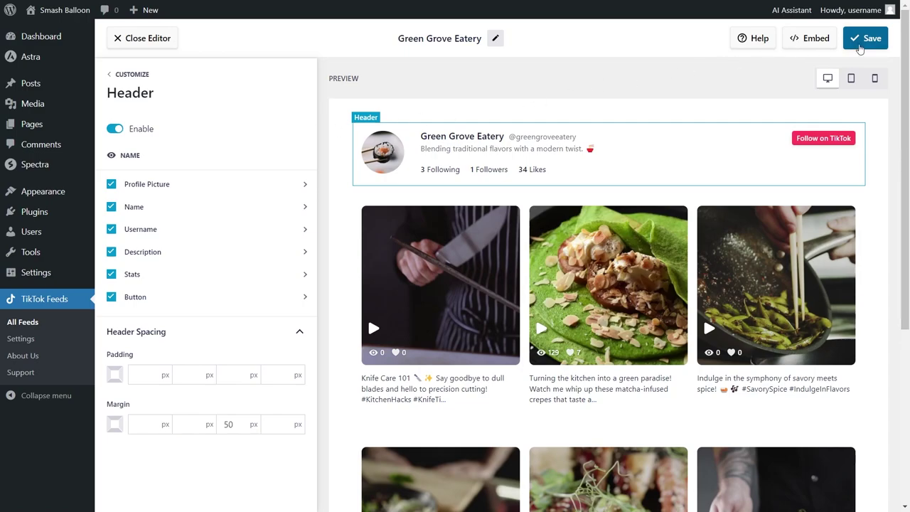
pyautogui.click(869, 39)
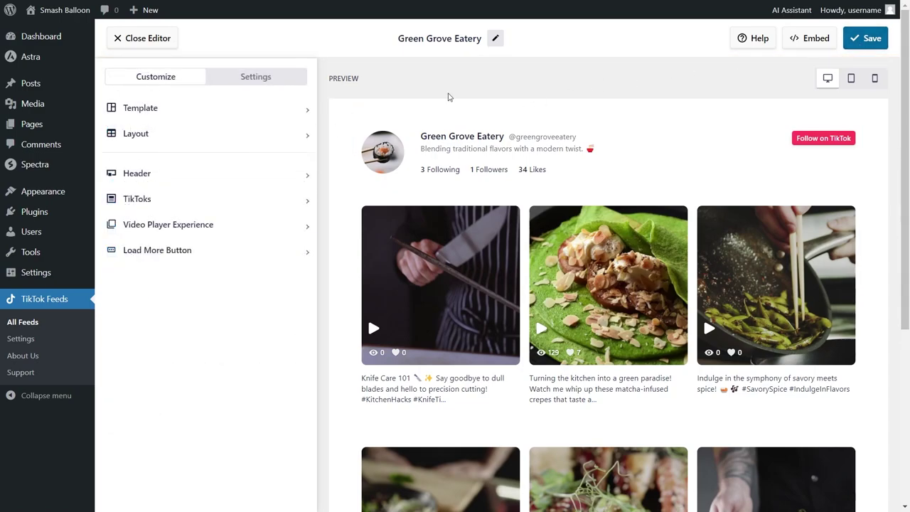
# - Look over the word filters for showing or hiding posts in the feed's settings
pyautogui.click(278, 80)
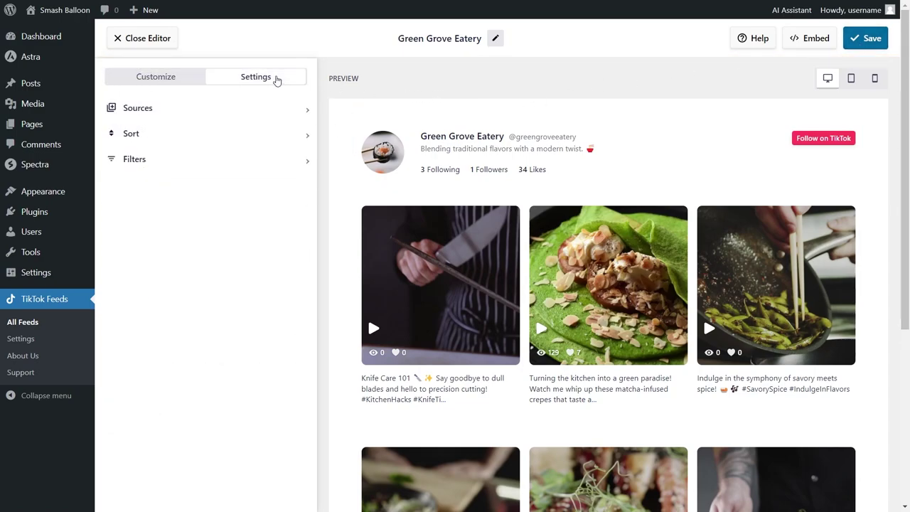
pyautogui.click(193, 156)
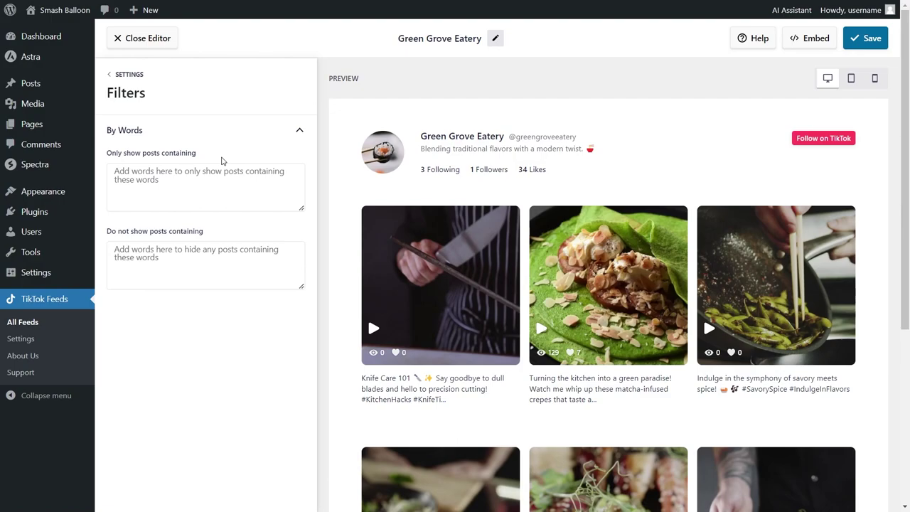
pyautogui.click(136, 76)
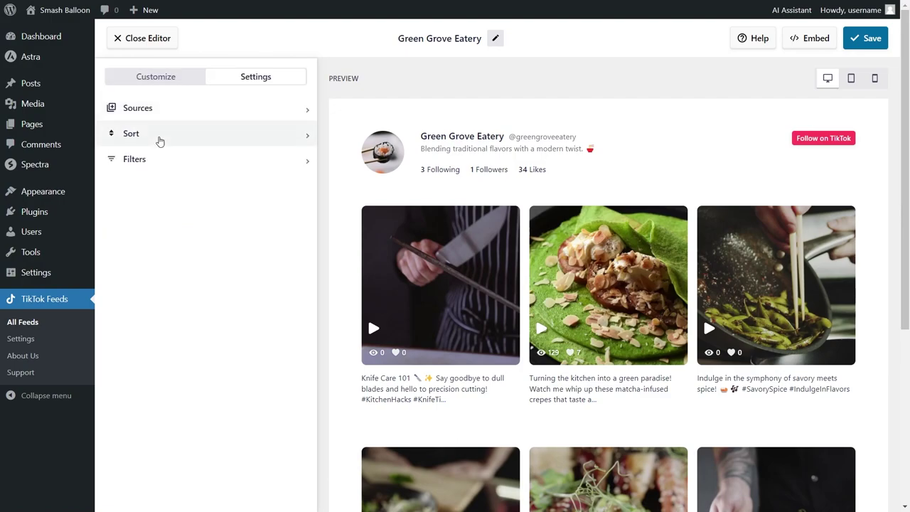
# - Look over the feed's post sorting options, keep Recent First, and save the feed
pyautogui.click(160, 141)
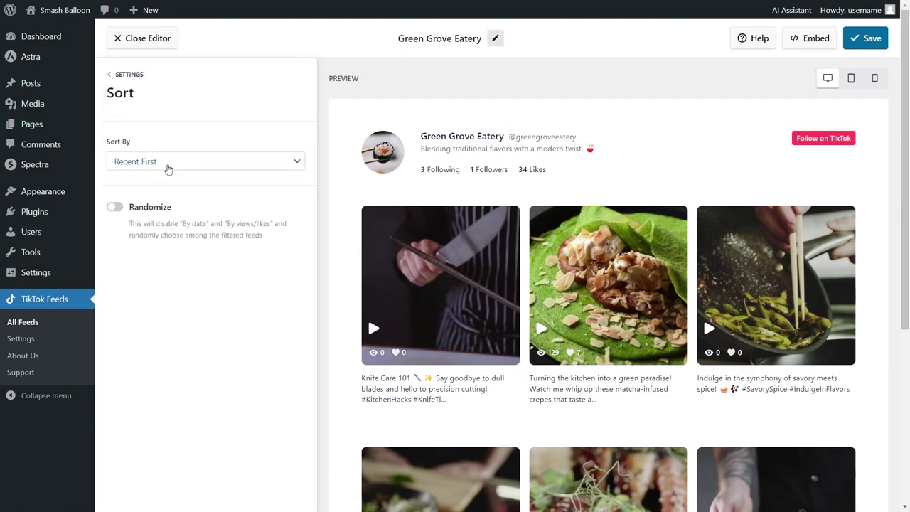
pyautogui.click(168, 164)
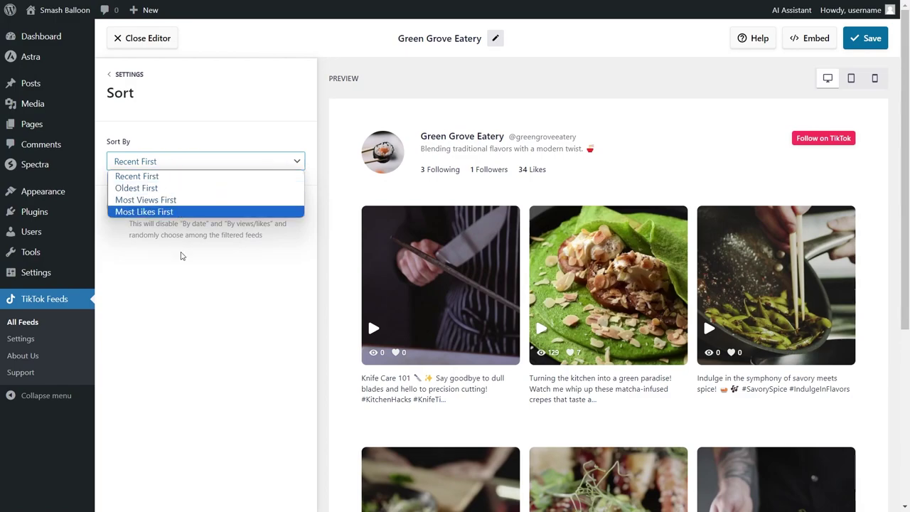
pyautogui.click(182, 255)
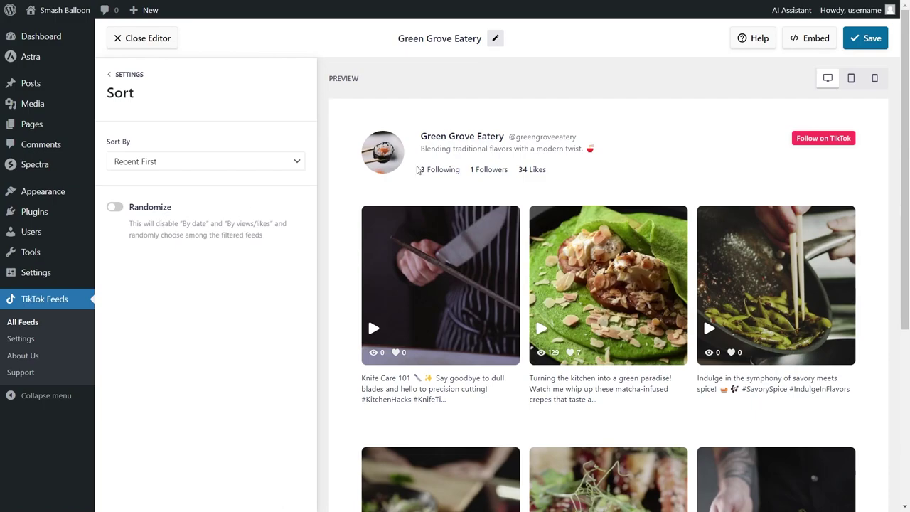
pyautogui.click(871, 44)
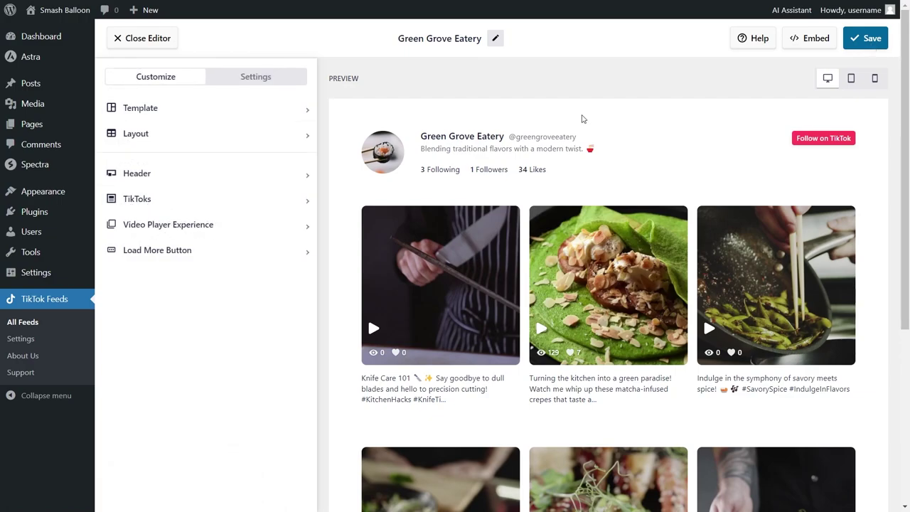
# - Copy the feed's embed shortcode and choose the TikTok page as the place to add the feed
pyautogui.click(797, 44)
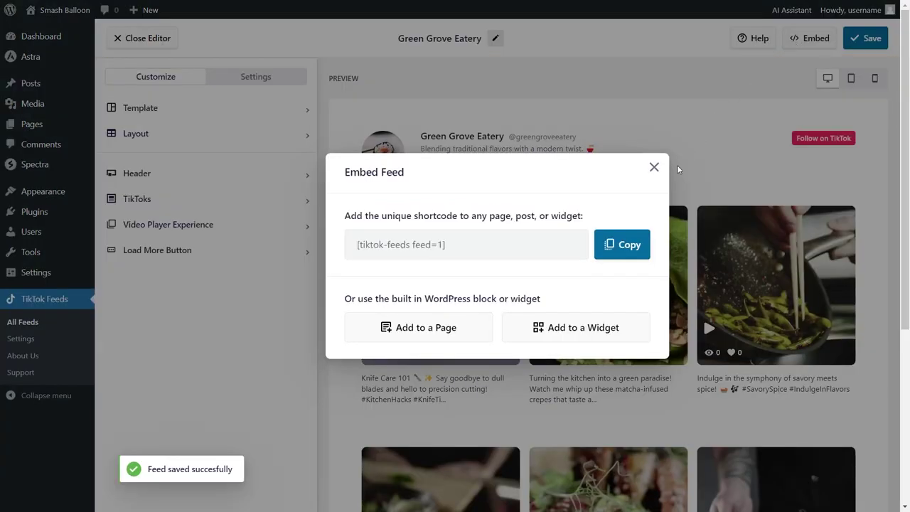
pyautogui.click(626, 245)
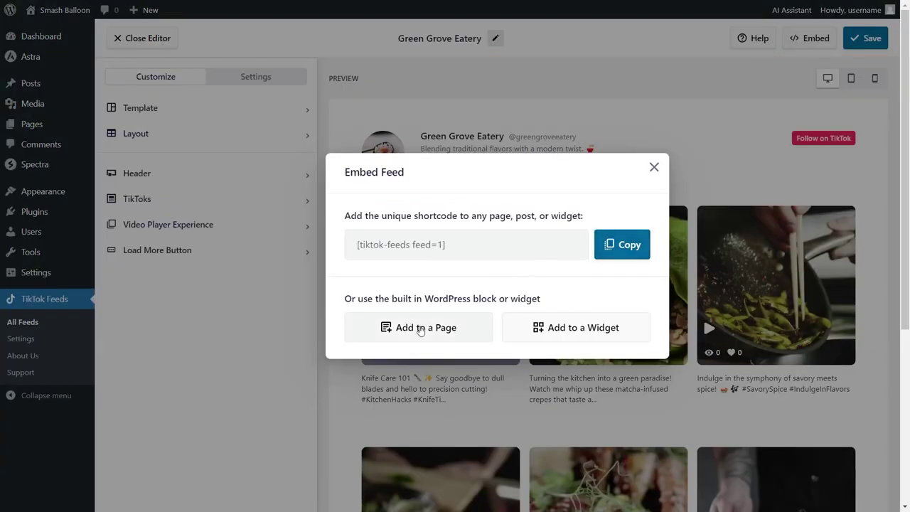
pyautogui.click(420, 331)
pyautogui.click(419, 329)
pyautogui.click(419, 379)
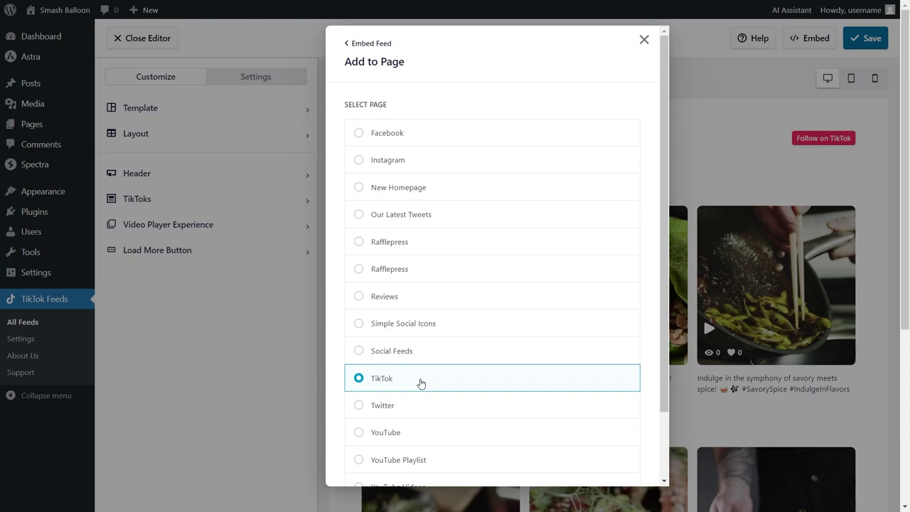
pyautogui.scroll(-1, 419, 380)
pyautogui.click(620, 459)
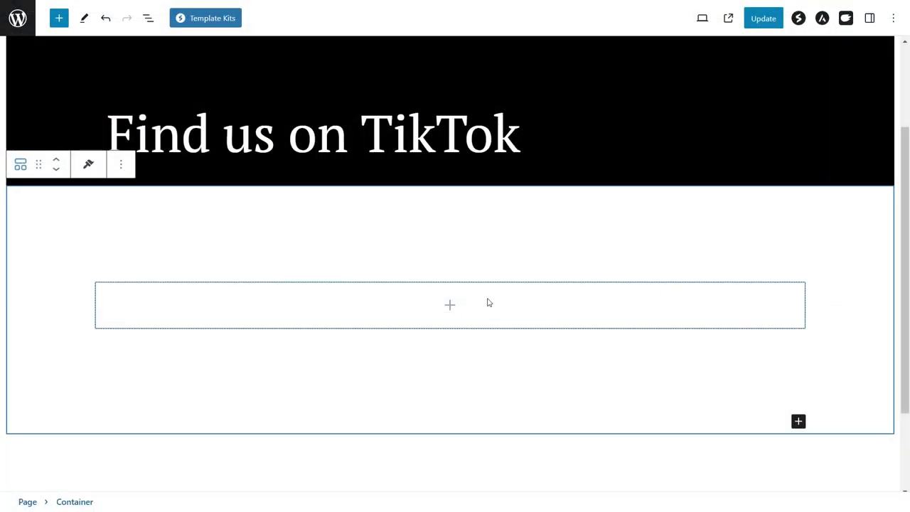
# - Add a Shortcode block containing [tiktok-feeds feed=1] to the empty container below the heading, and update the page
pyautogui.click(450, 306)
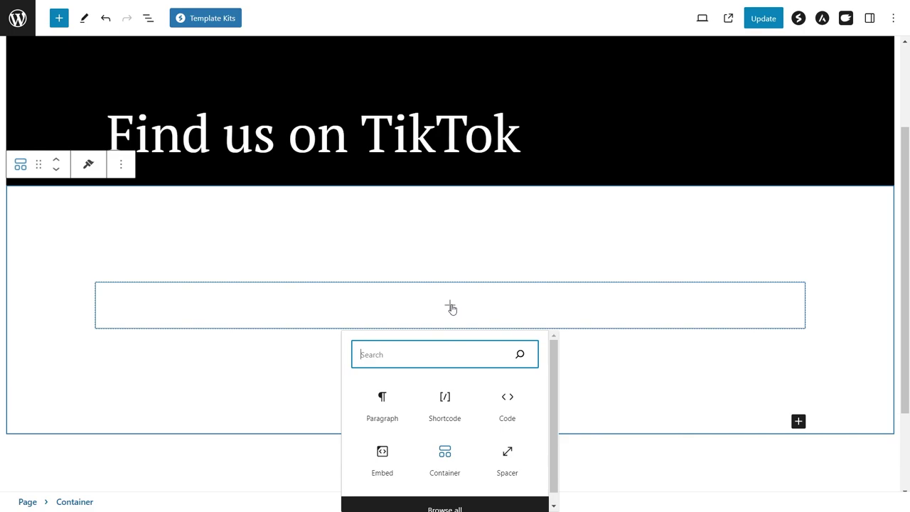
pyautogui.click(444, 402)
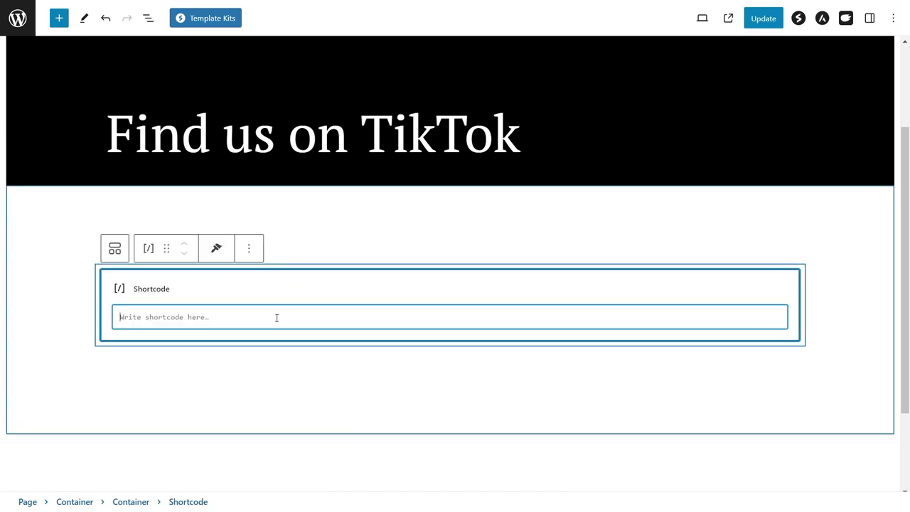
pyautogui.hotkey('ctrl', 'v')
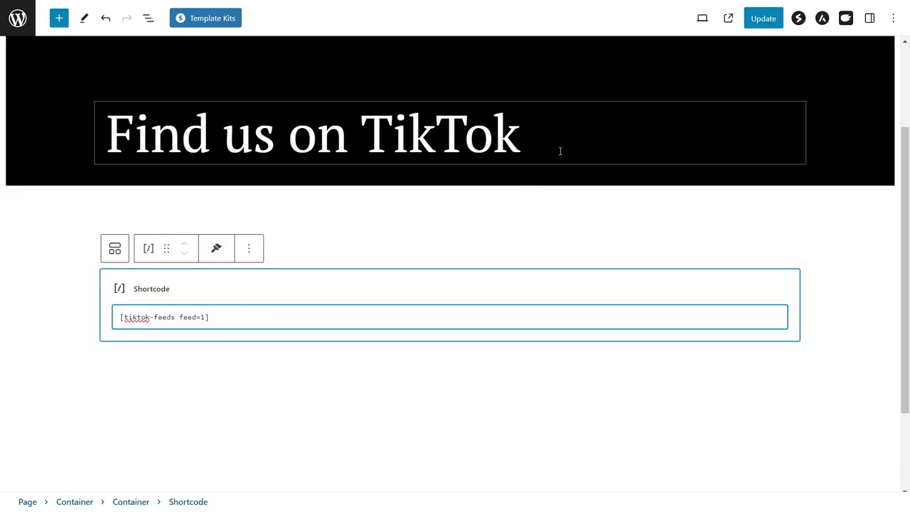
pyautogui.click(754, 25)
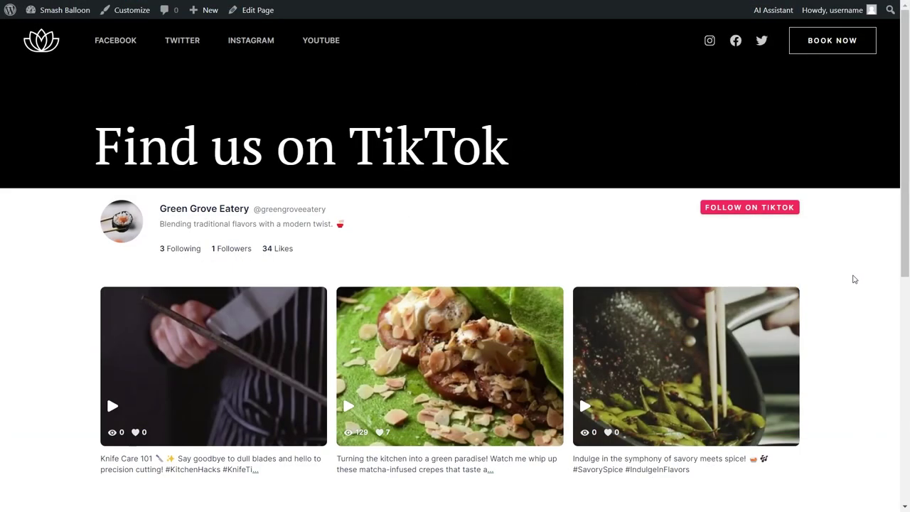
# - Look over the embedded feed on the live TikTok page and try its Follow on TikTok link
pyautogui.scroll(-1, 835, 272)
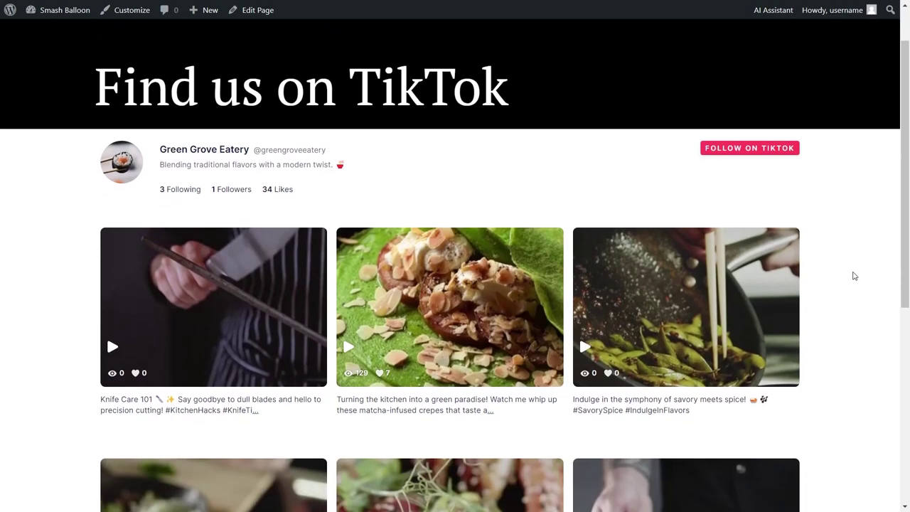
pyautogui.scroll(-1, 856, 275)
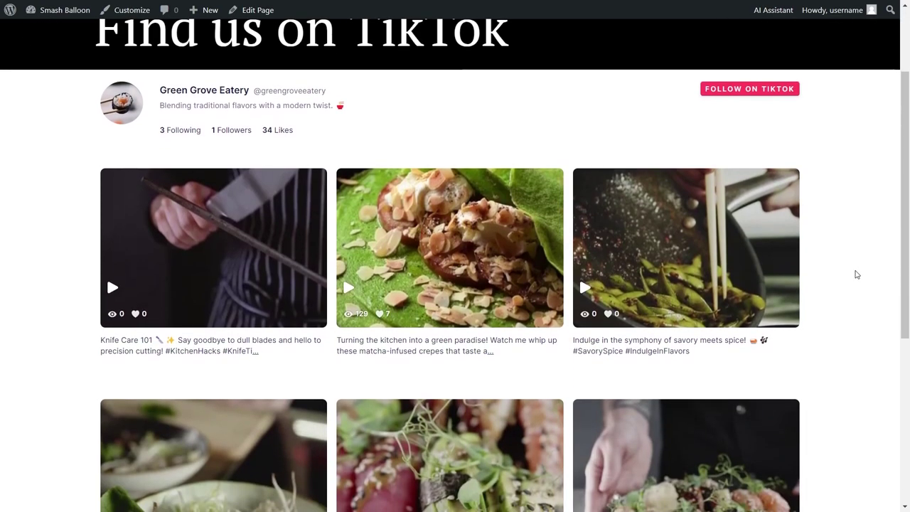
pyautogui.scroll(-3, 857, 276)
pyautogui.scroll(4, 855, 278)
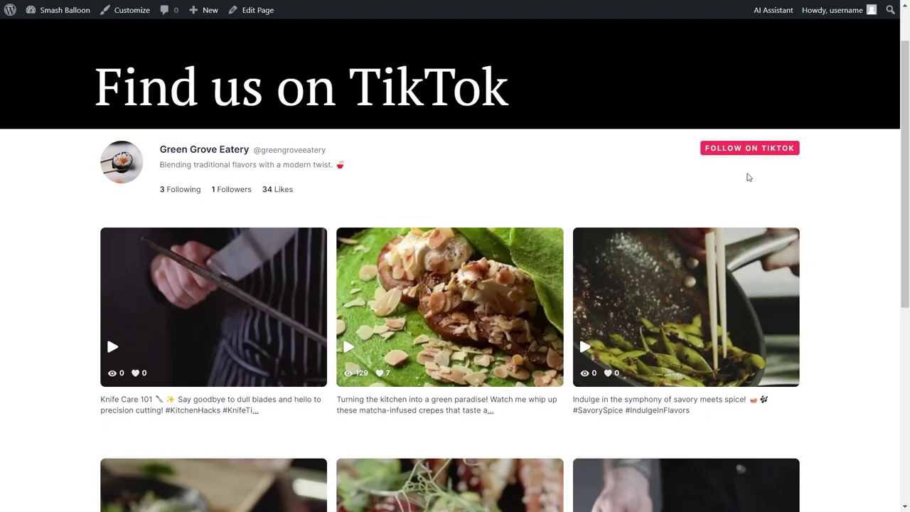
pyautogui.click(746, 154)
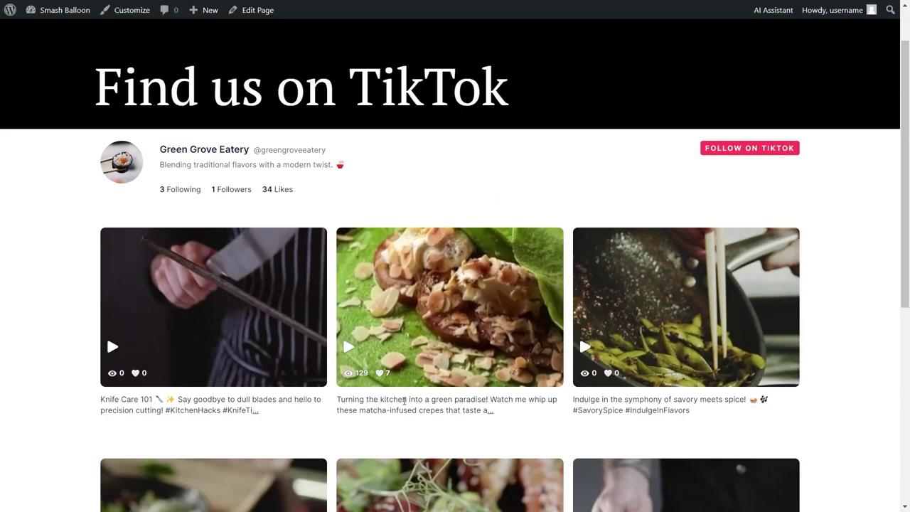
# - Load more posts at the end of the embedded feed and look through them
pyautogui.scroll(-3, 823, 263)
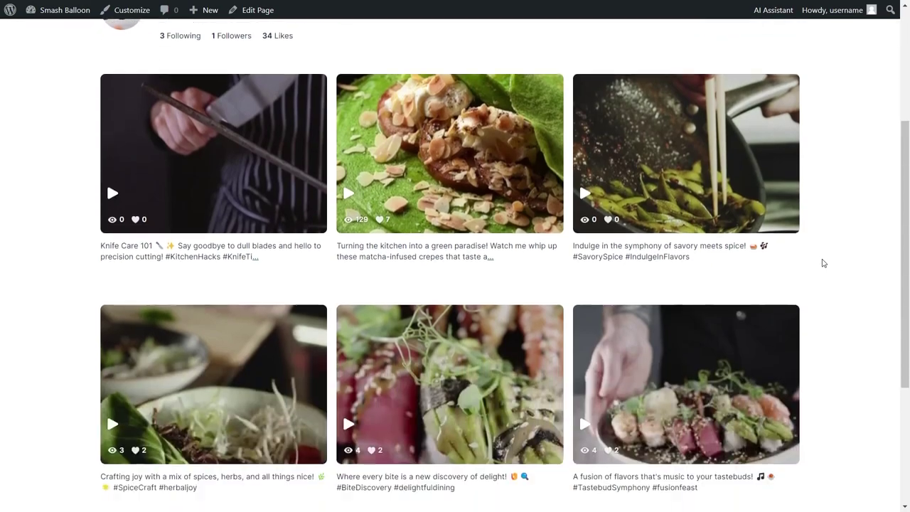
pyautogui.scroll(-2, 823, 263)
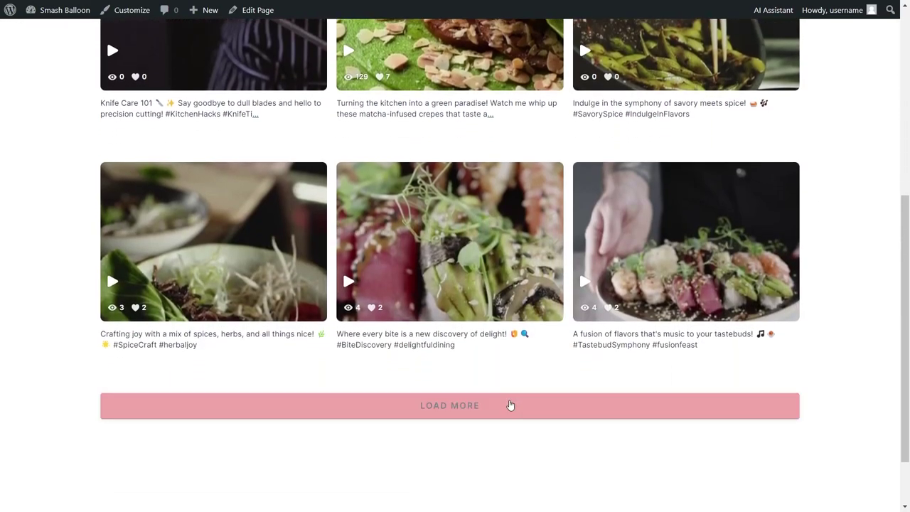
pyautogui.click(507, 407)
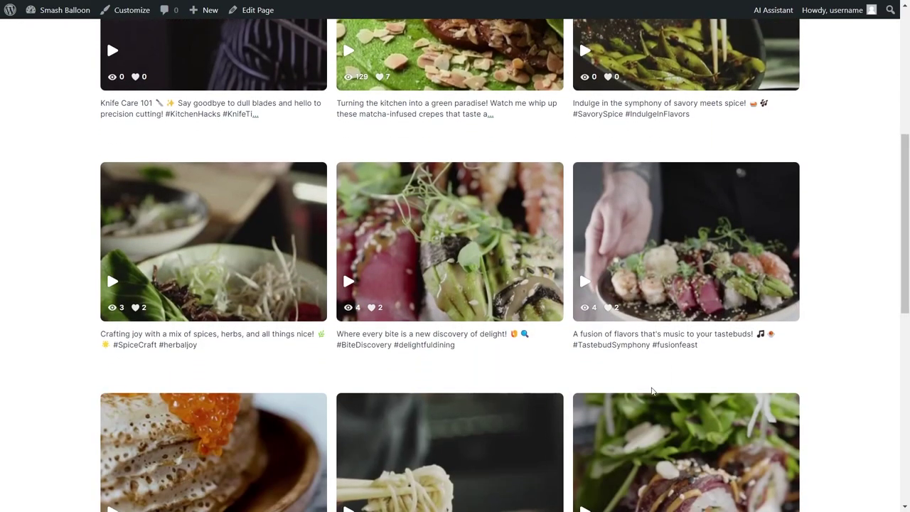
pyautogui.scroll(-2, 817, 362)
pyautogui.scroll(-2, 829, 353)
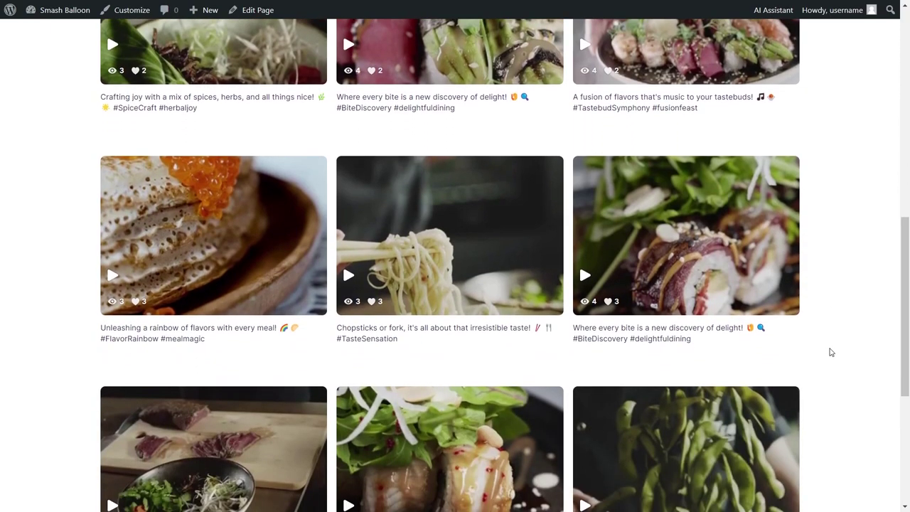
pyautogui.scroll(7, 831, 352)
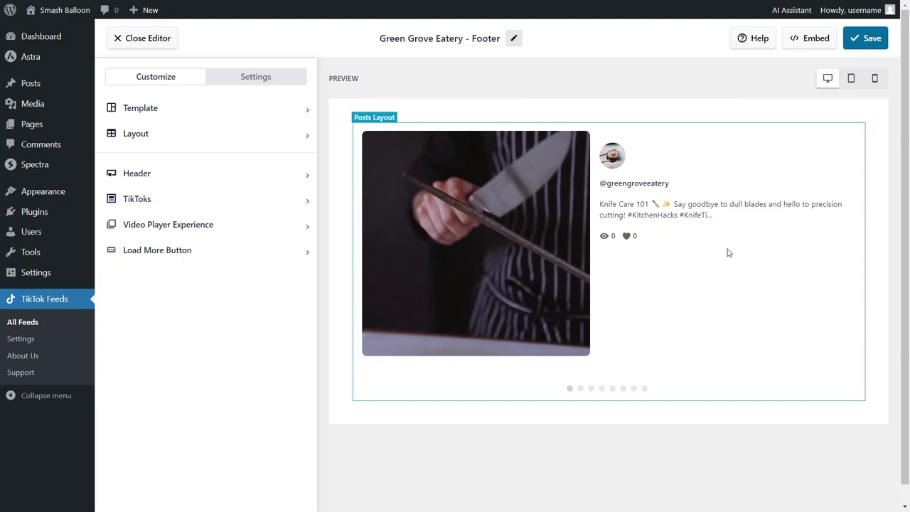
# - Copy the embed shortcode of the Green Grove Eatery - Footer feed and choose to add the feed to a widget
pyautogui.click(802, 41)
pyautogui.click(635, 246)
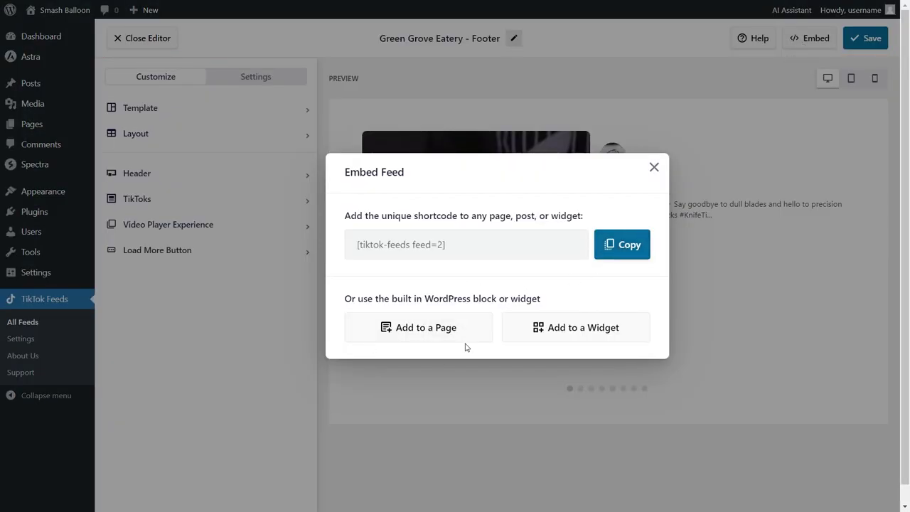
pyautogui.click(554, 333)
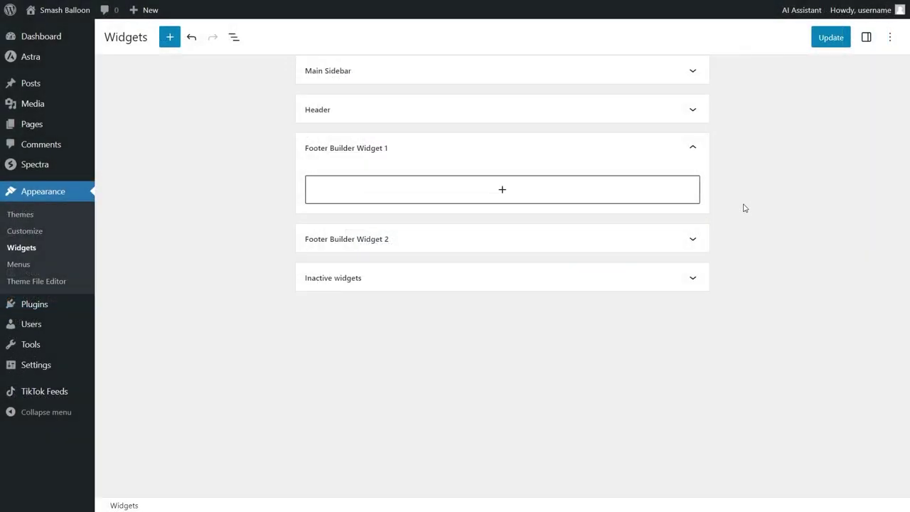
# - Add a Shortcode block containing [tiktok-feeds feed=2] to Footer Builder Widget 1 and update the widgets
pyautogui.click(508, 196)
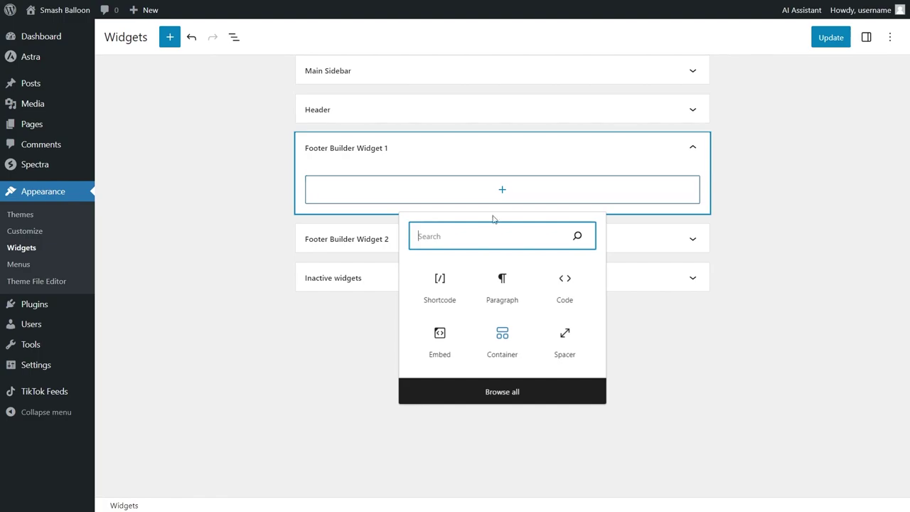
pyautogui.click(441, 291)
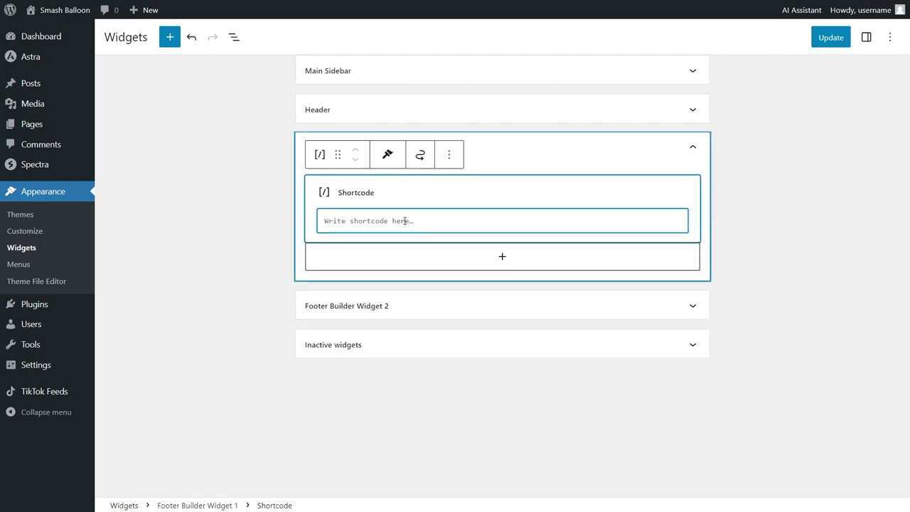
pyautogui.hotkey('ctrl', 'v')
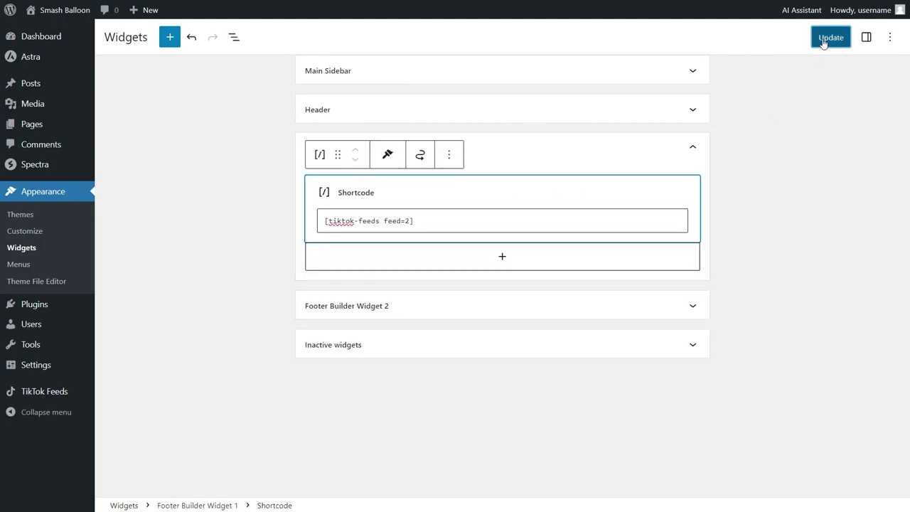
pyautogui.click(823, 41)
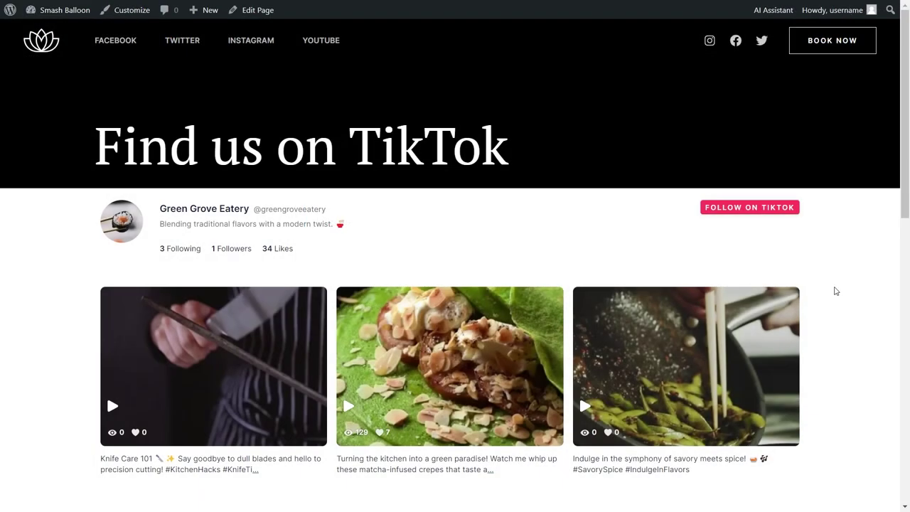
# - Look over the live TikTok page down to the feed in the footer and return to the page heading
pyautogui.scroll(-1, 828, 277)
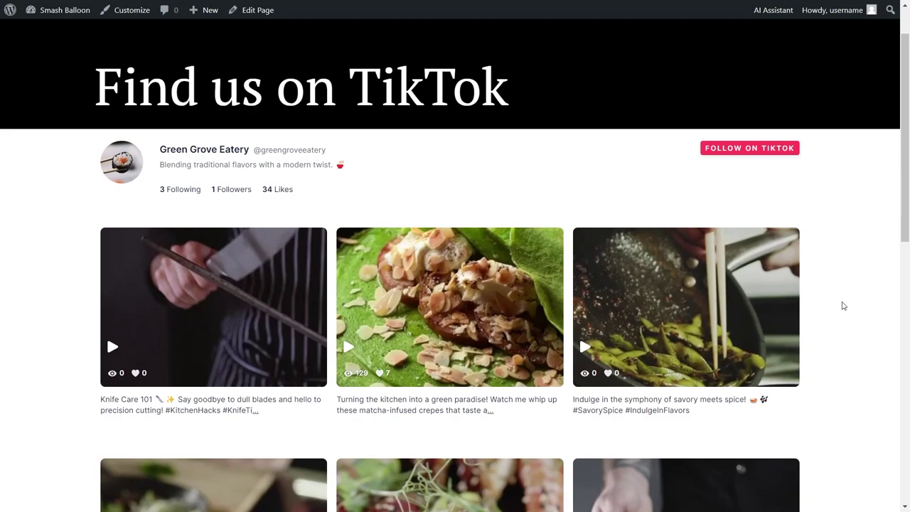
pyautogui.scroll(-2, 843, 306)
pyautogui.scroll(-4, 843, 305)
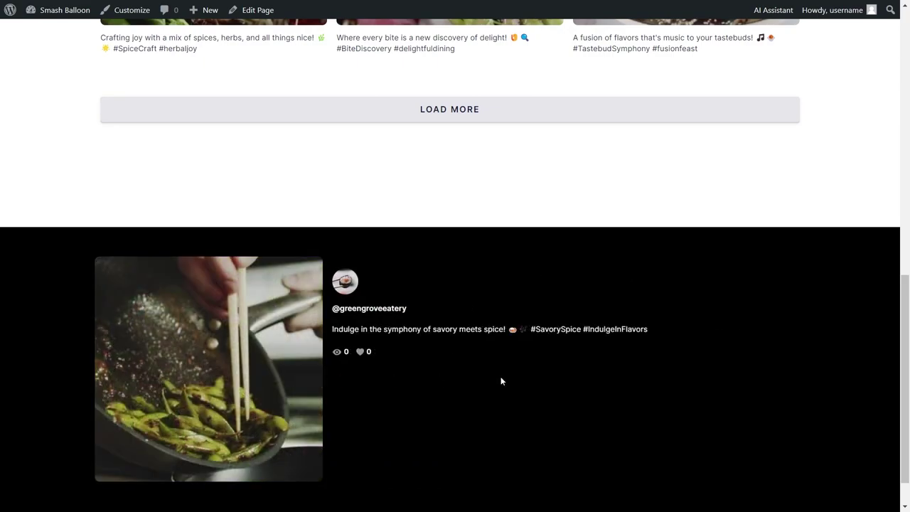
pyautogui.scroll(1, 531, 381)
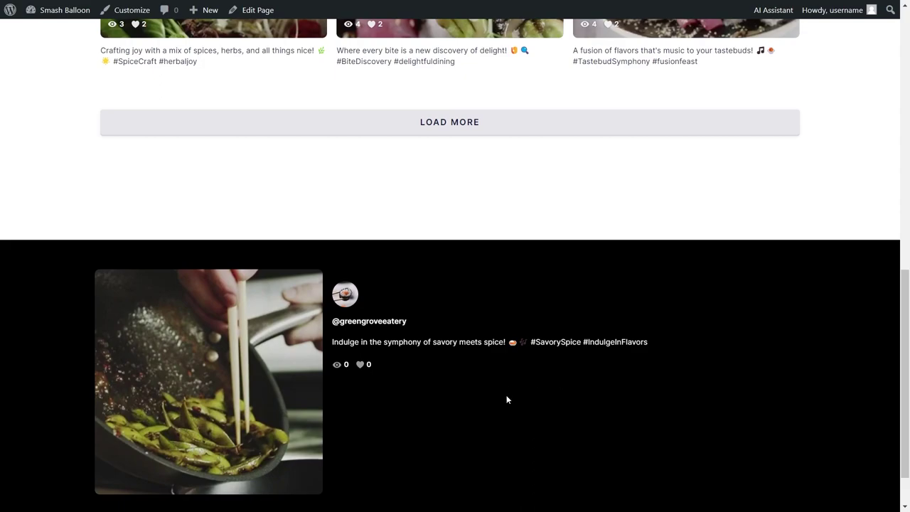
pyautogui.scroll(9, 527, 394)
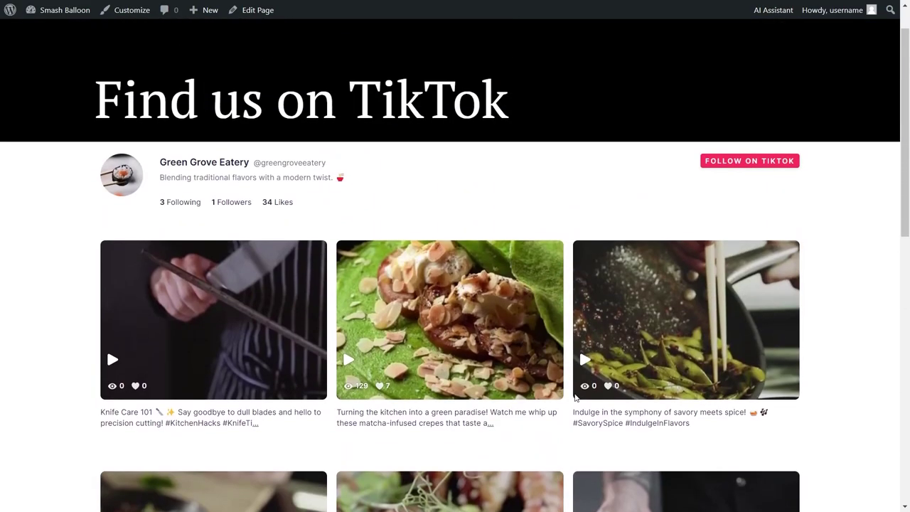